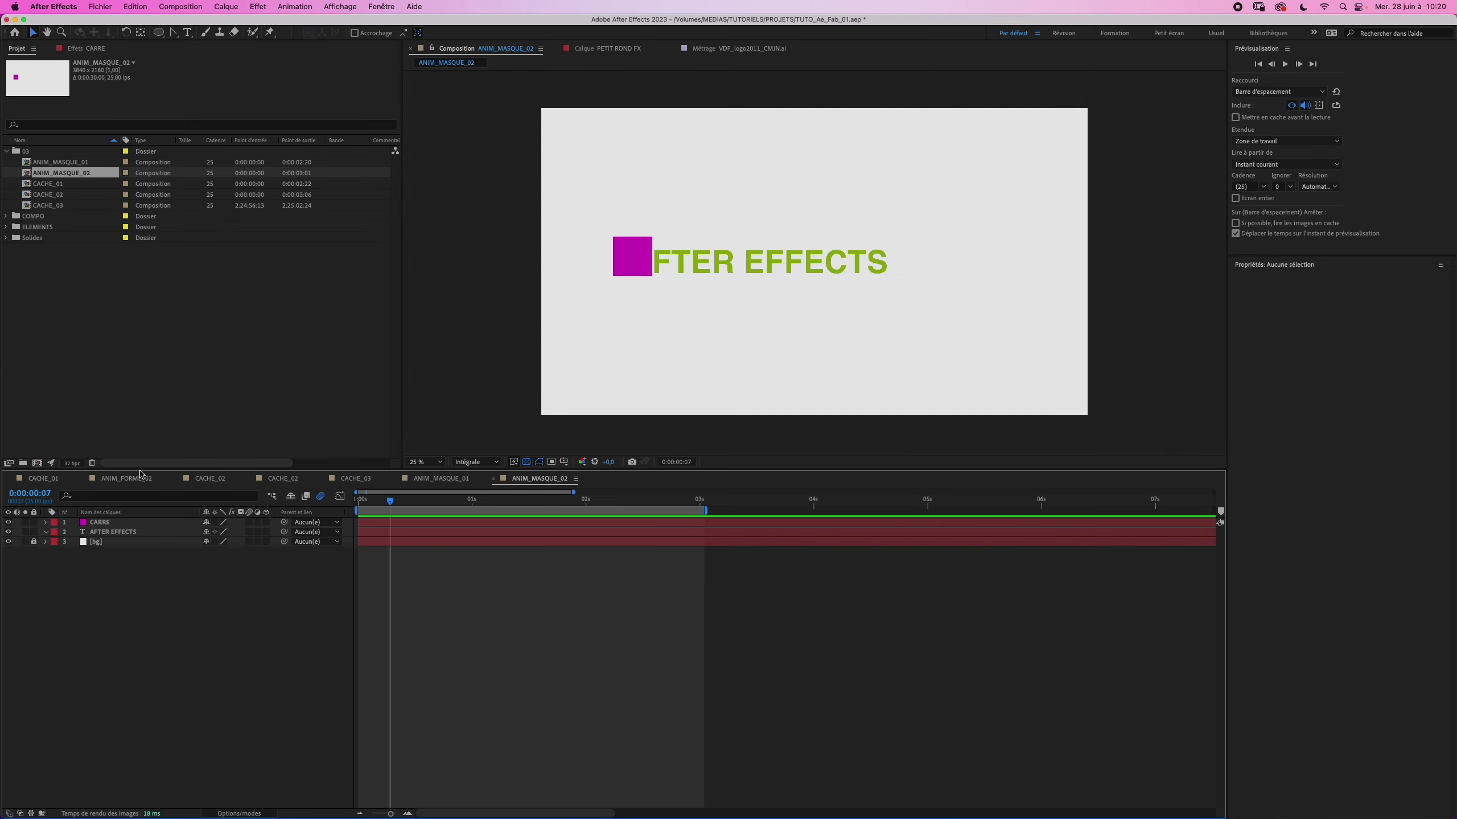
Select the CARRE layer, reveal Masque 1 and switch its mode to Aucun.
{"action": "left_click", "coordinate": [117, 533]}
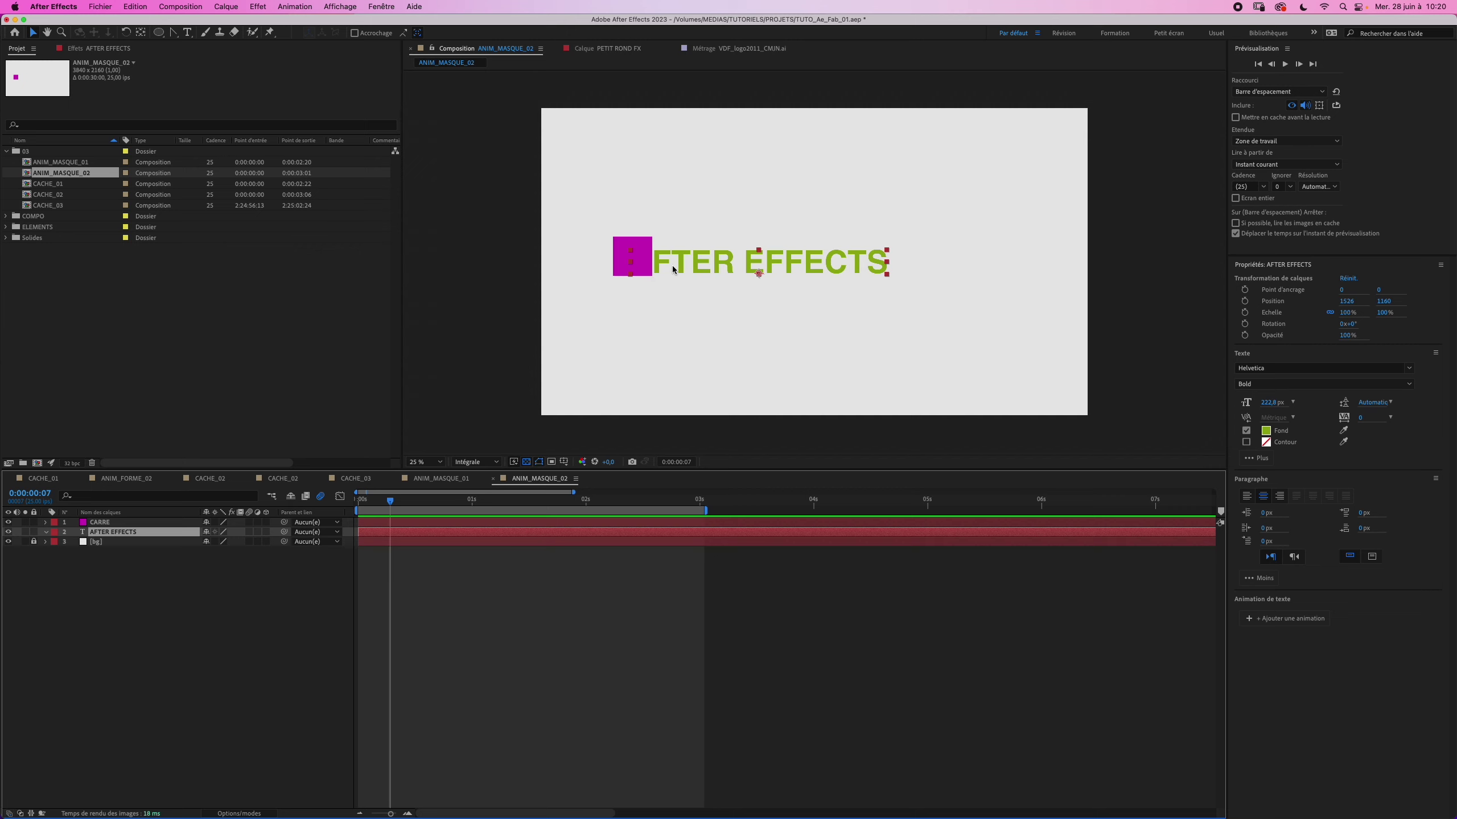
{"action": "left_click", "coordinate": [109, 523]}
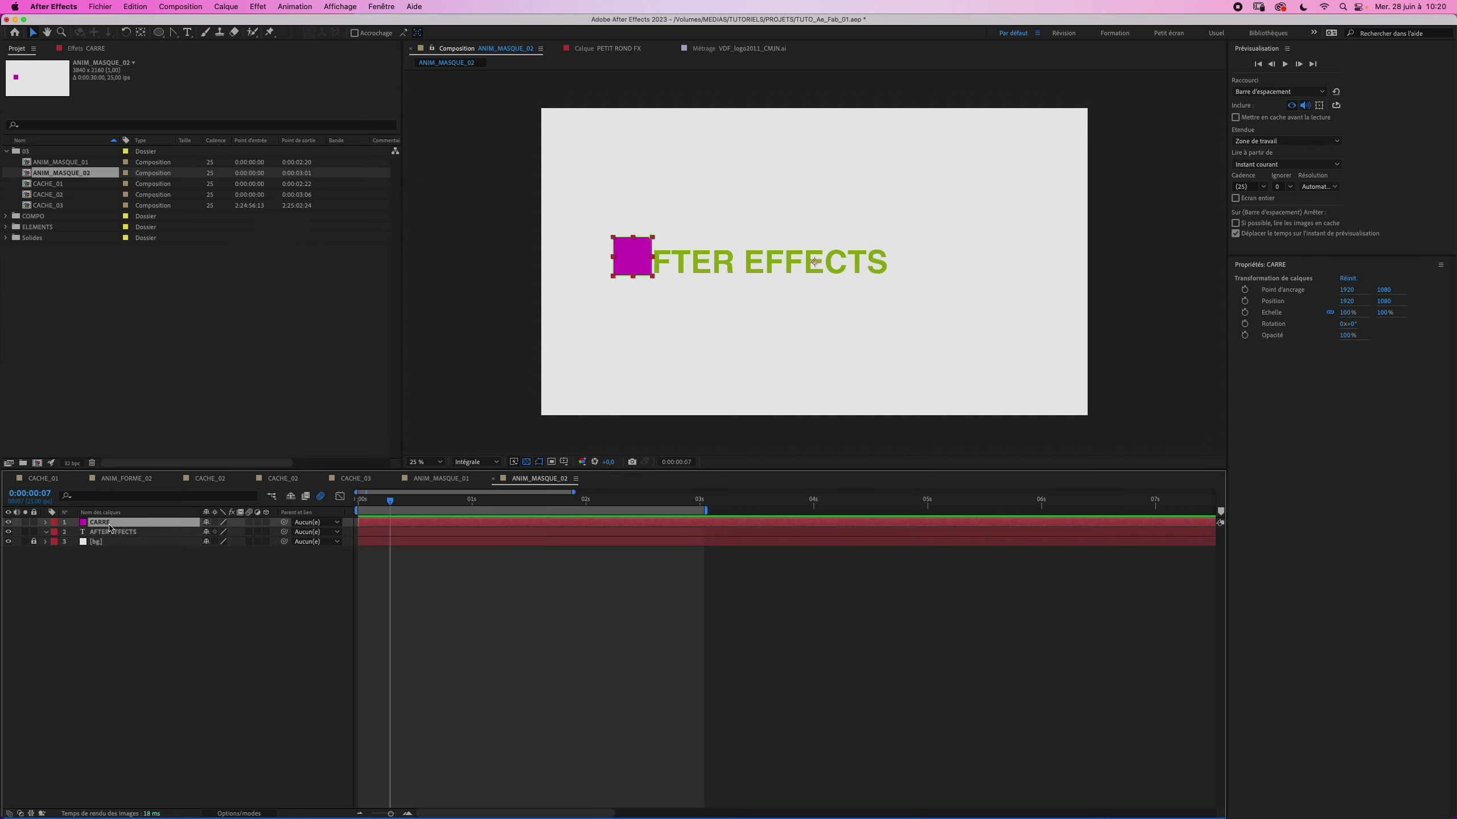
{"action": "key", "text": "m"}
{"action": "left_click", "coordinate": [229, 533]}
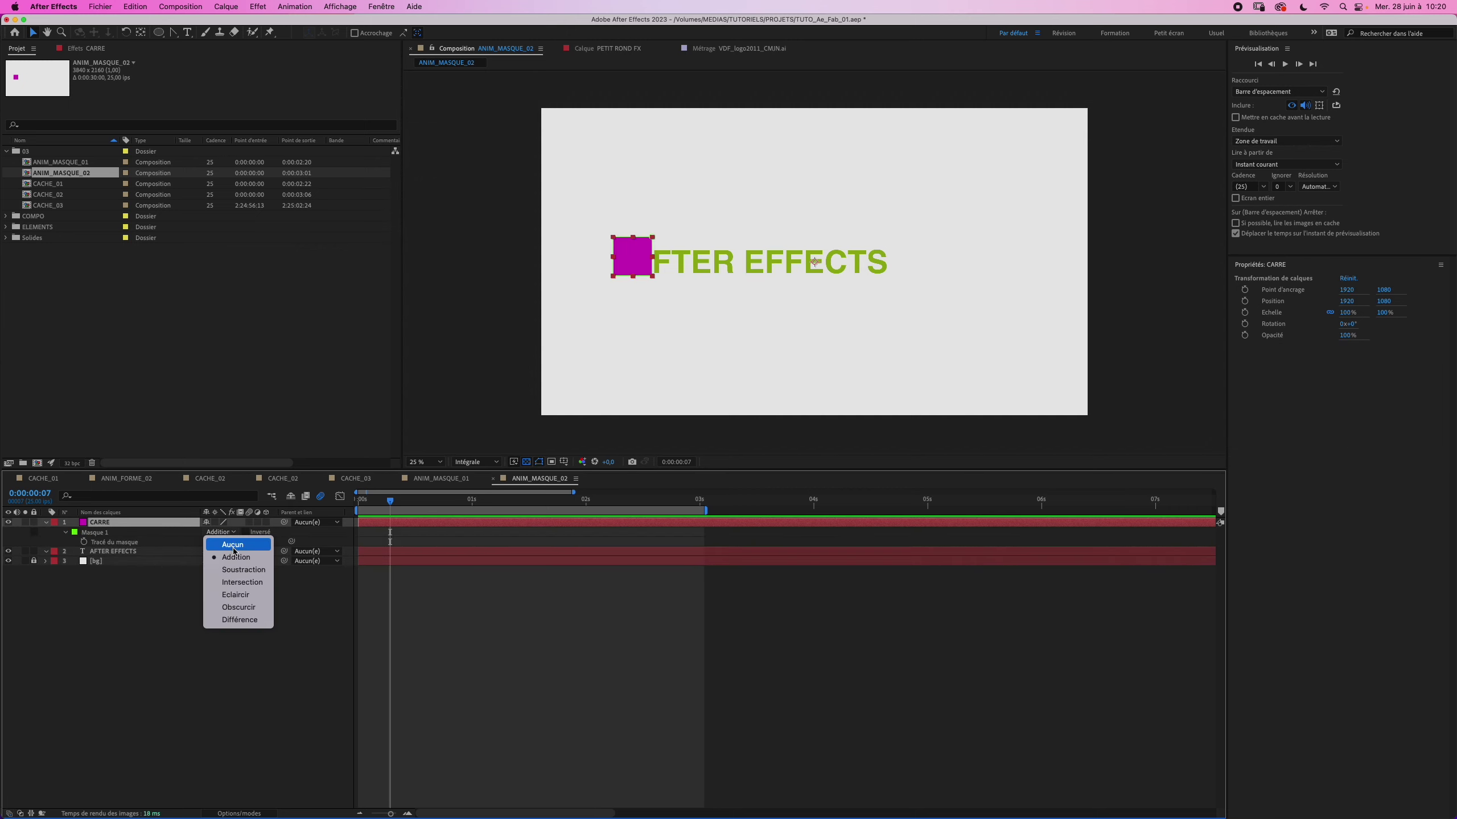
{"action": "left_click", "coordinate": [233, 545]}
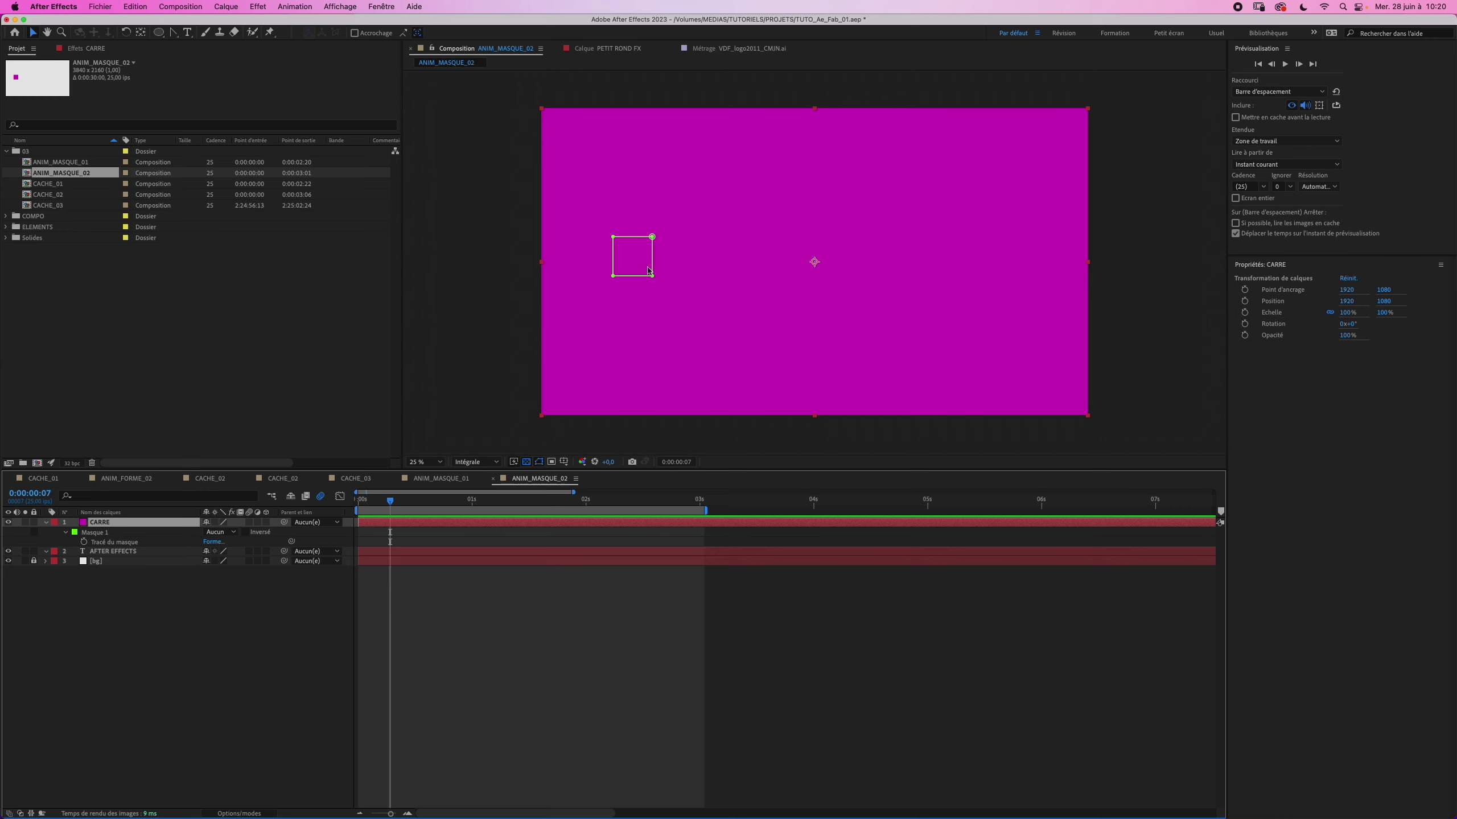
Pick the Rectangle tool, set Masque 1 back to Addition and return to the composition start.
{"action": "left_click", "coordinate": [159, 32]}
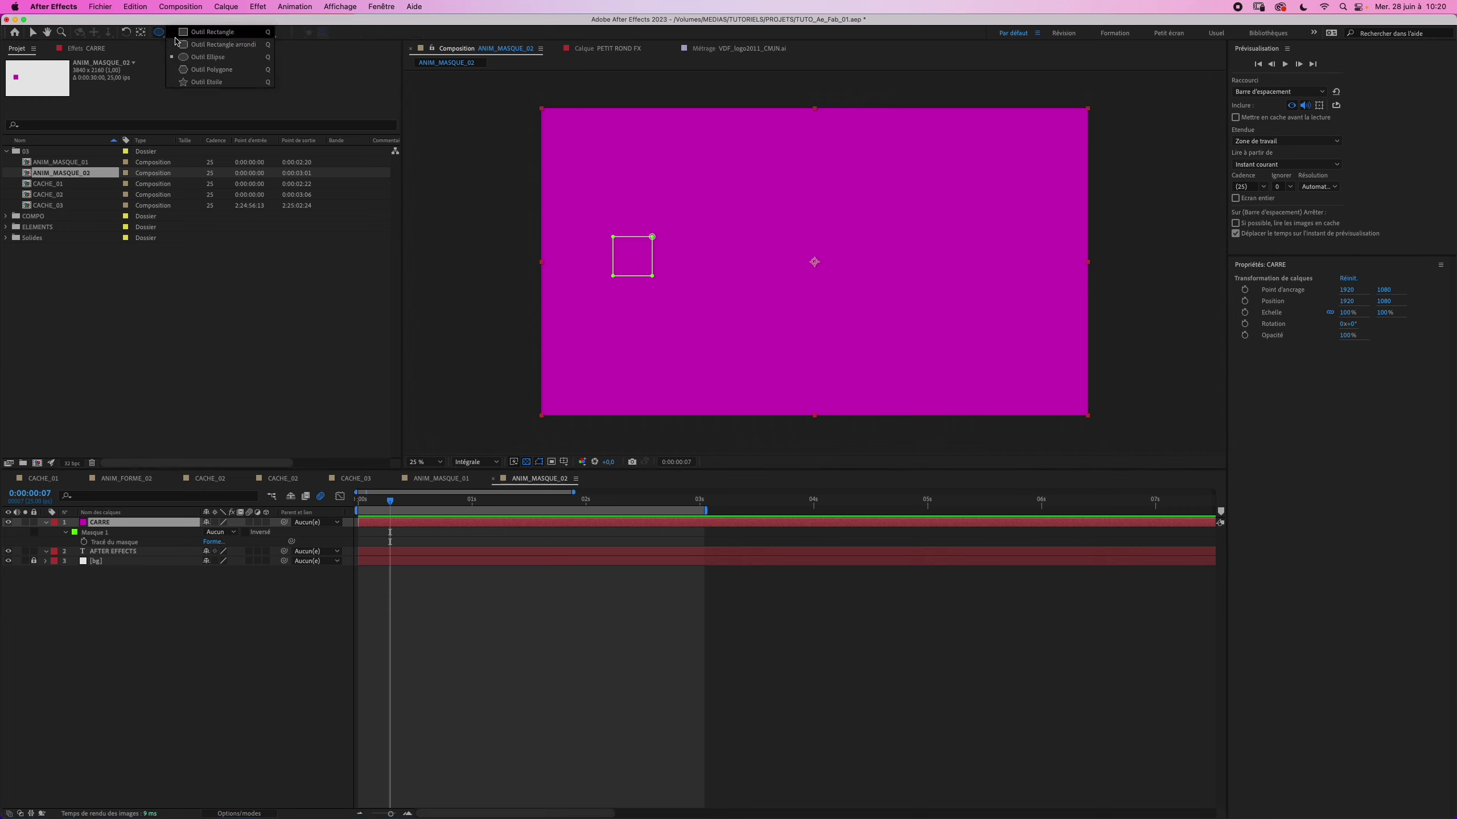
{"action": "left_click", "coordinate": [192, 36]}
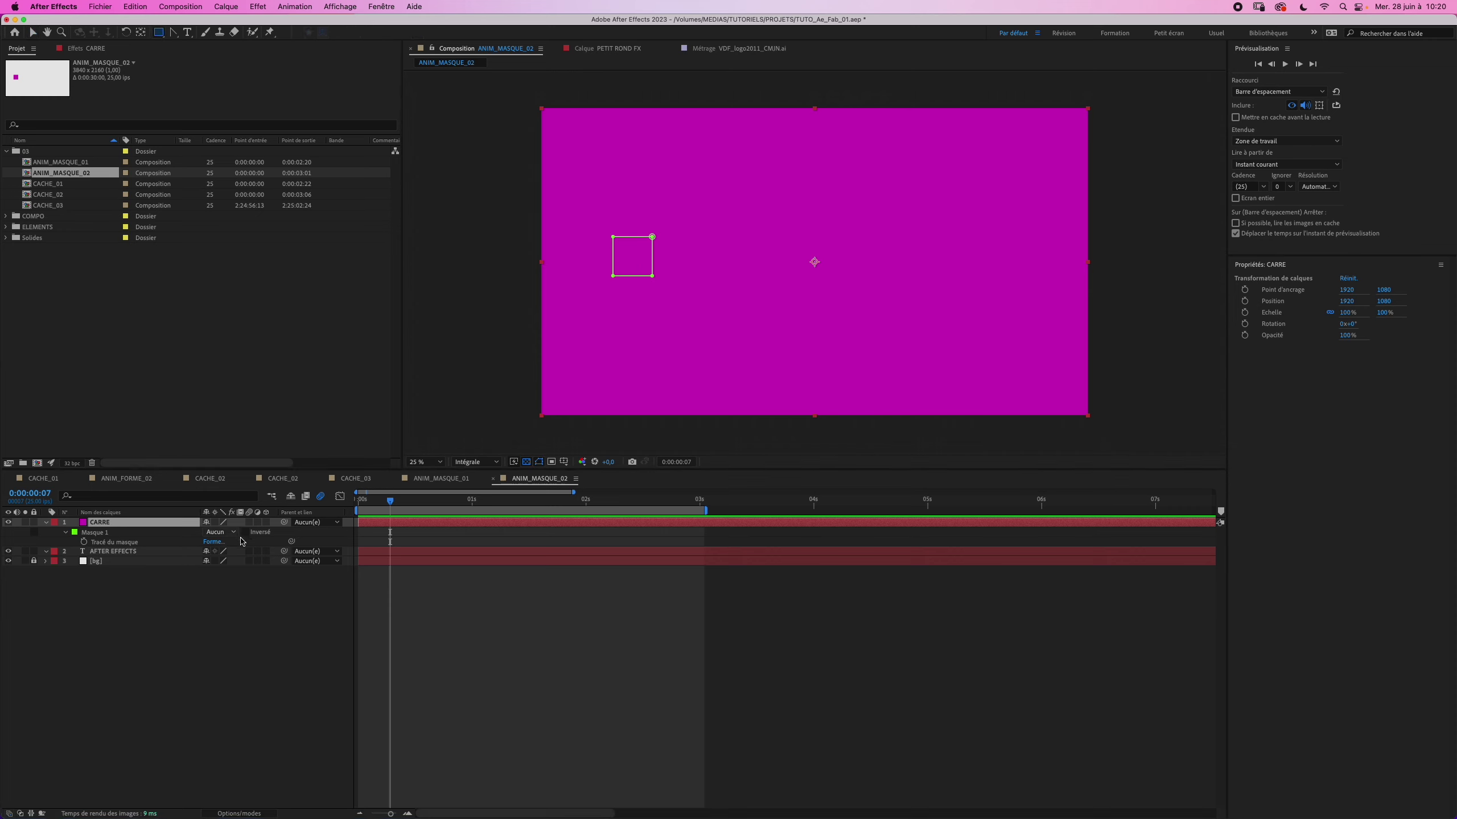
{"action": "left_click", "coordinate": [229, 532]}
{"action": "left_click", "coordinate": [239, 554]}
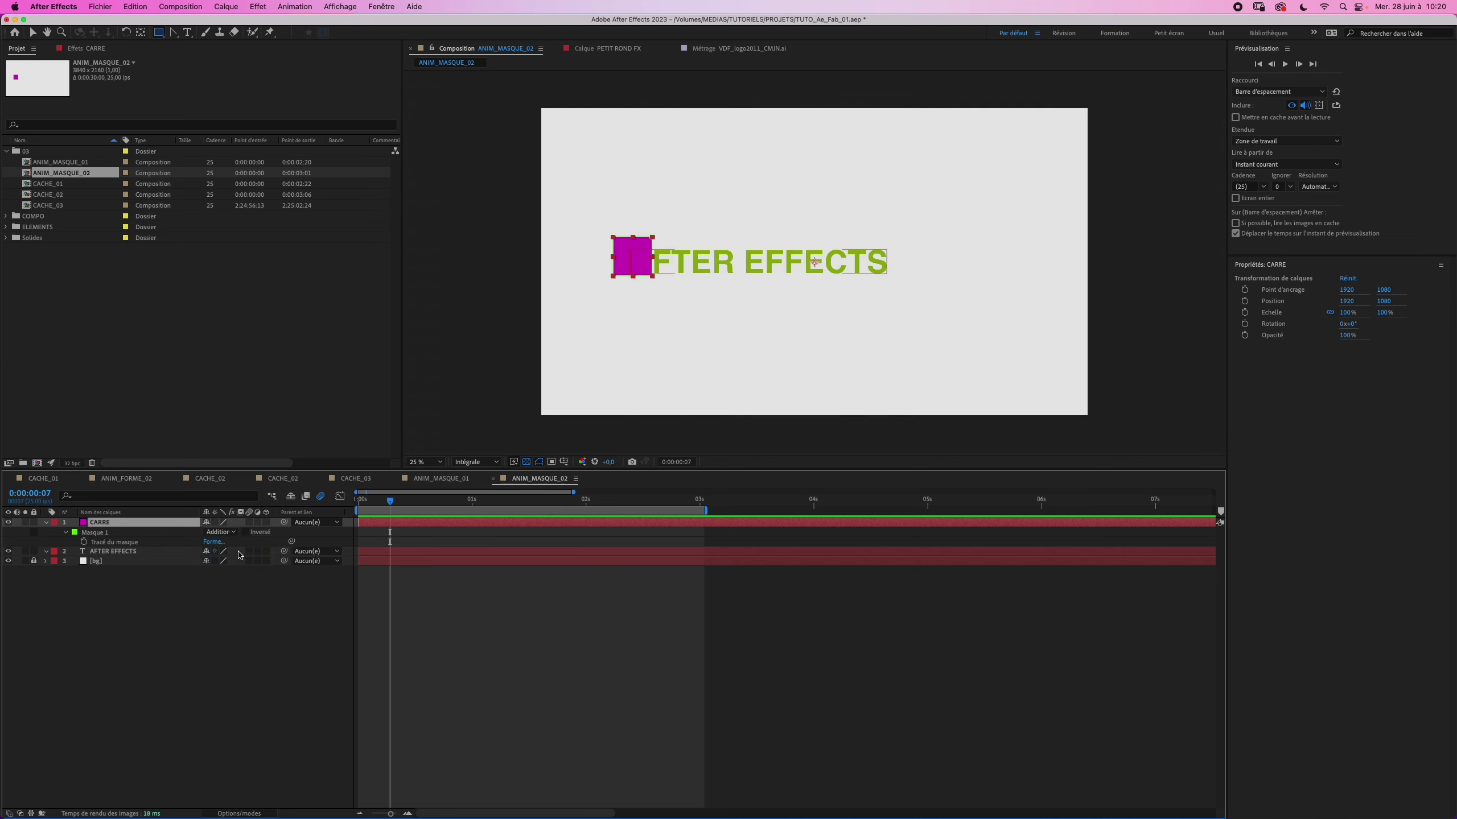
{"action": "key", "text": "Page_Up"}
{"action": "key", "text": "Page_Up"}
{"action": "key", "text": "Page_Up"}
{"action": "key", "text": "Page_Up"}
{"action": "key", "text": "Page_Up"}
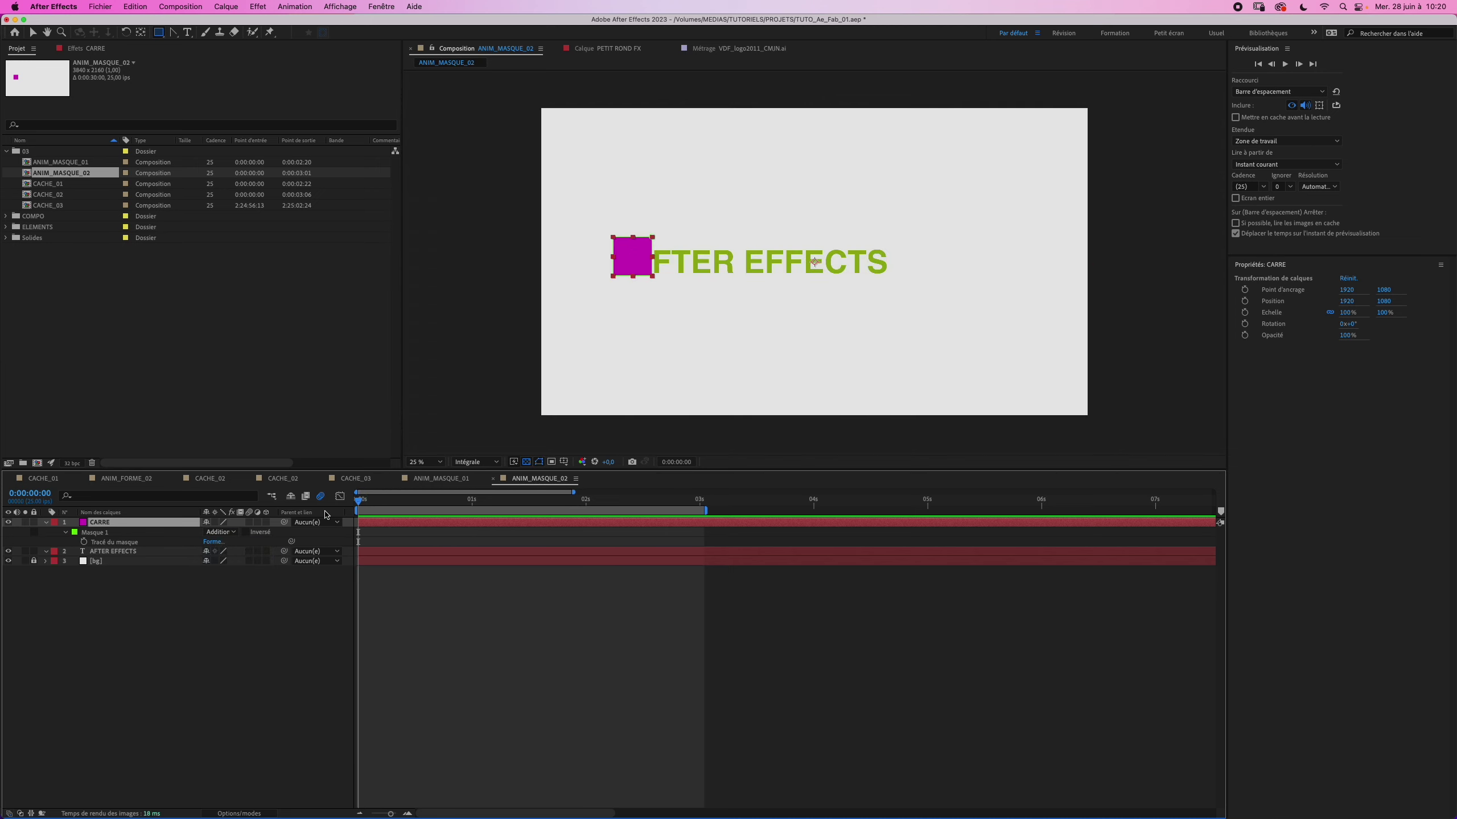
Keyframe Masque 1's path at 0:00:00:10, then drag the square just past the text at 0:00:01:05.
{"action": "key", "text": "shift+Page_Down"}
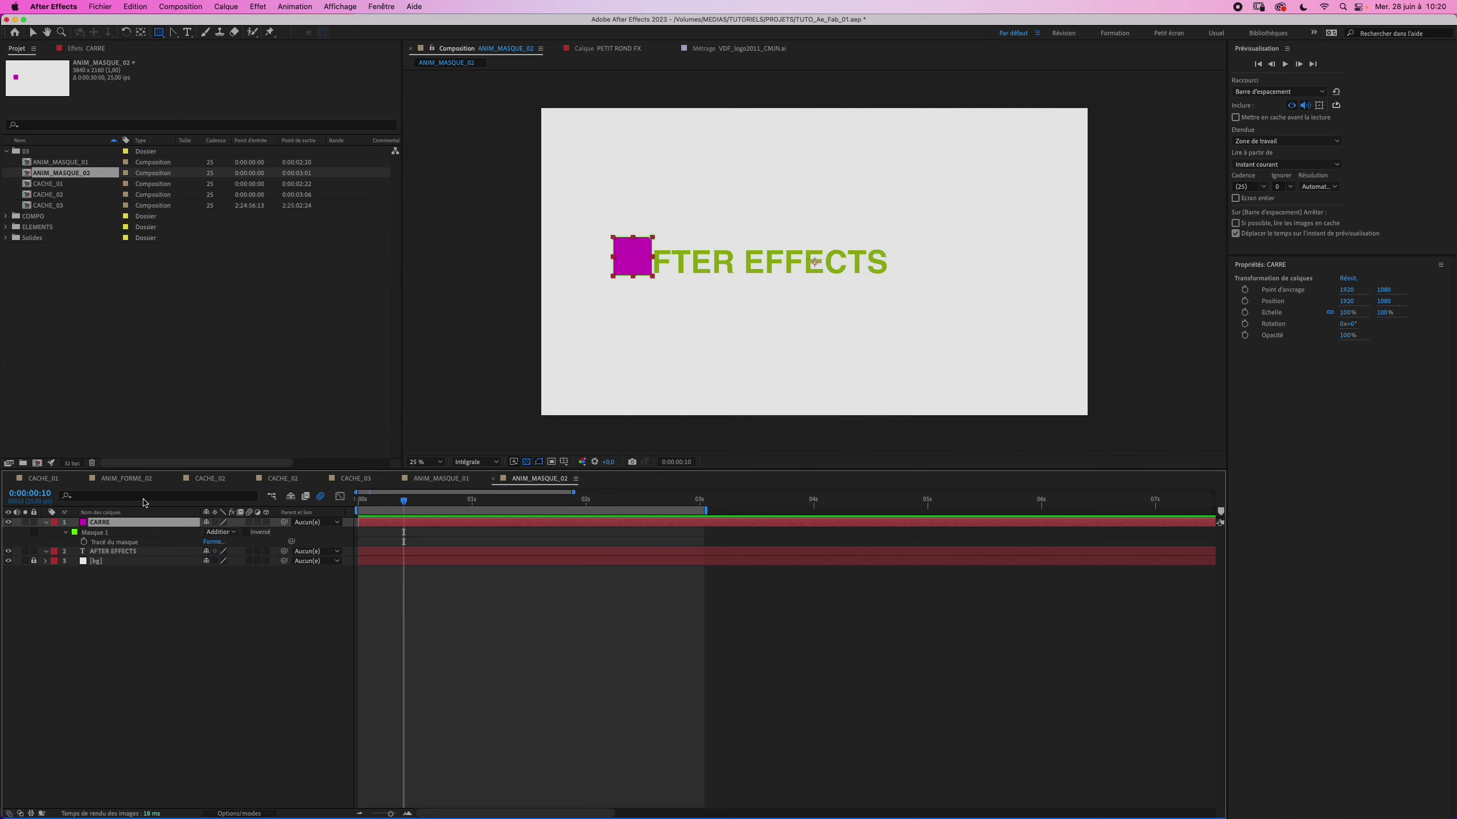
{"action": "left_click", "coordinate": [84, 542]}
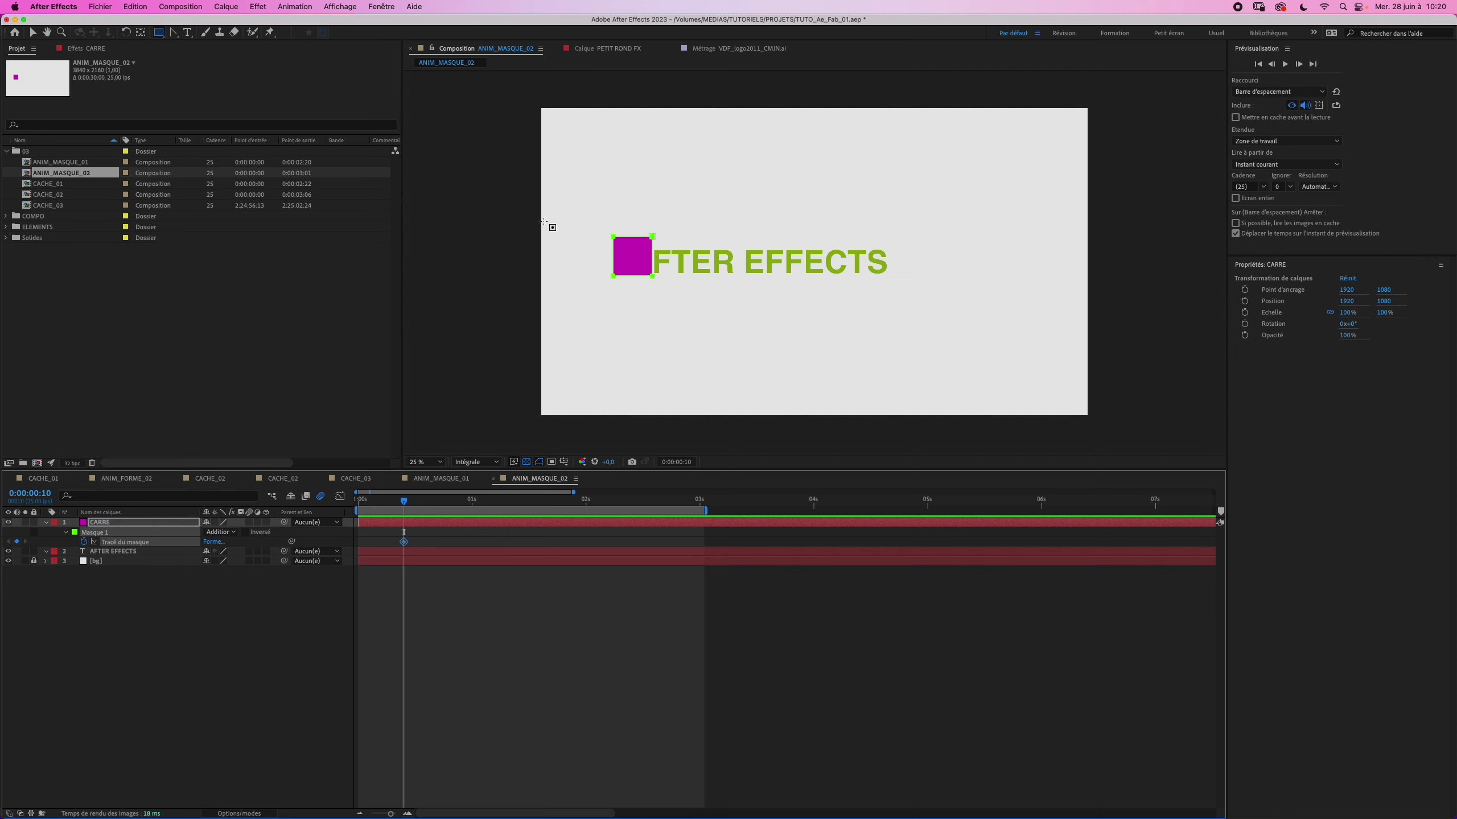
{"action": "key", "text": "shift+Page_Down"}
{"action": "key", "text": "shift+Page_Down"}
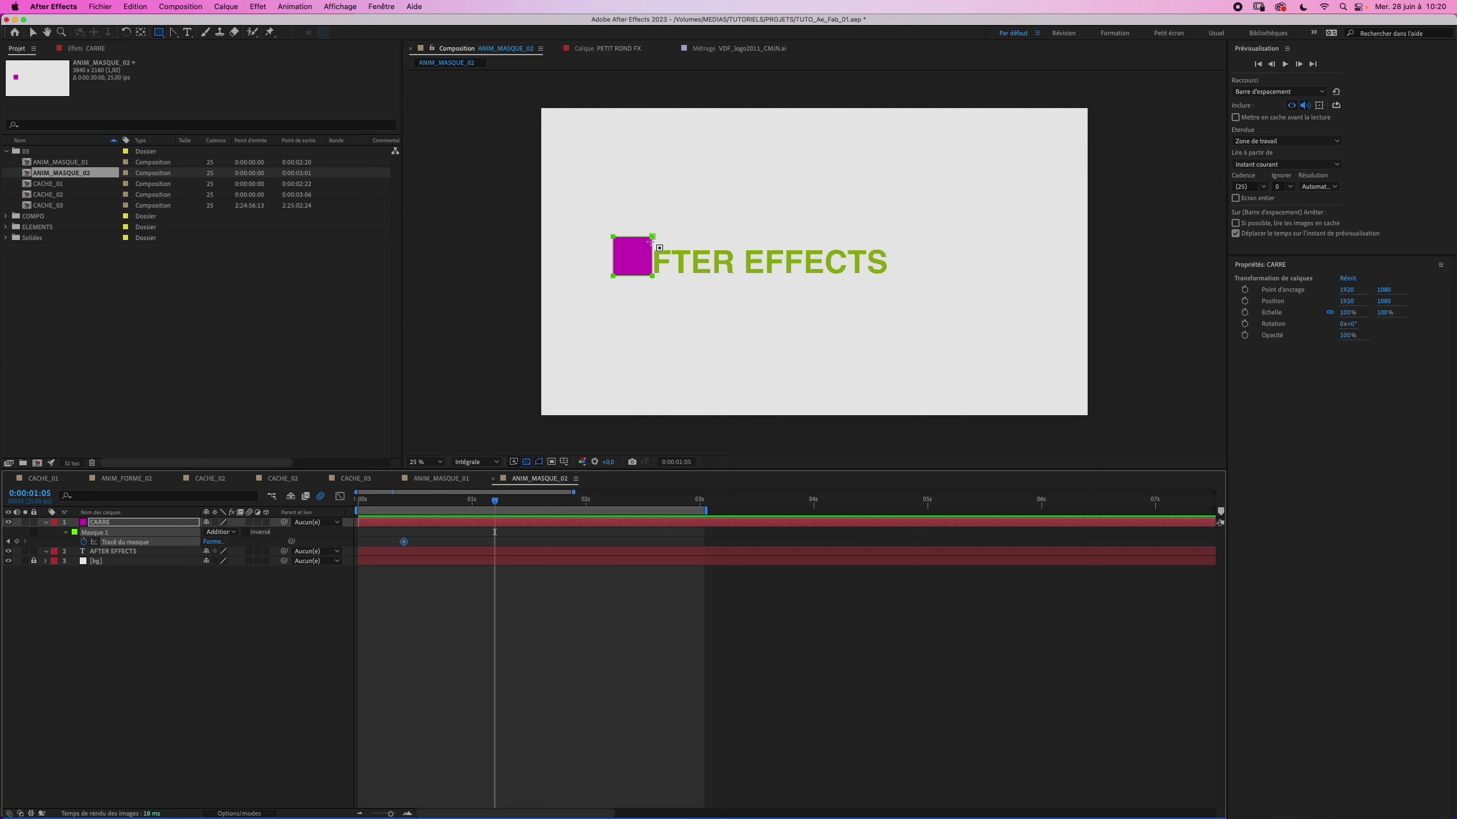
{"action": "key", "text": "v"}
{"action": "left_click_drag", "start_coordinate": [654, 241], "coordinate": [939, 258]}
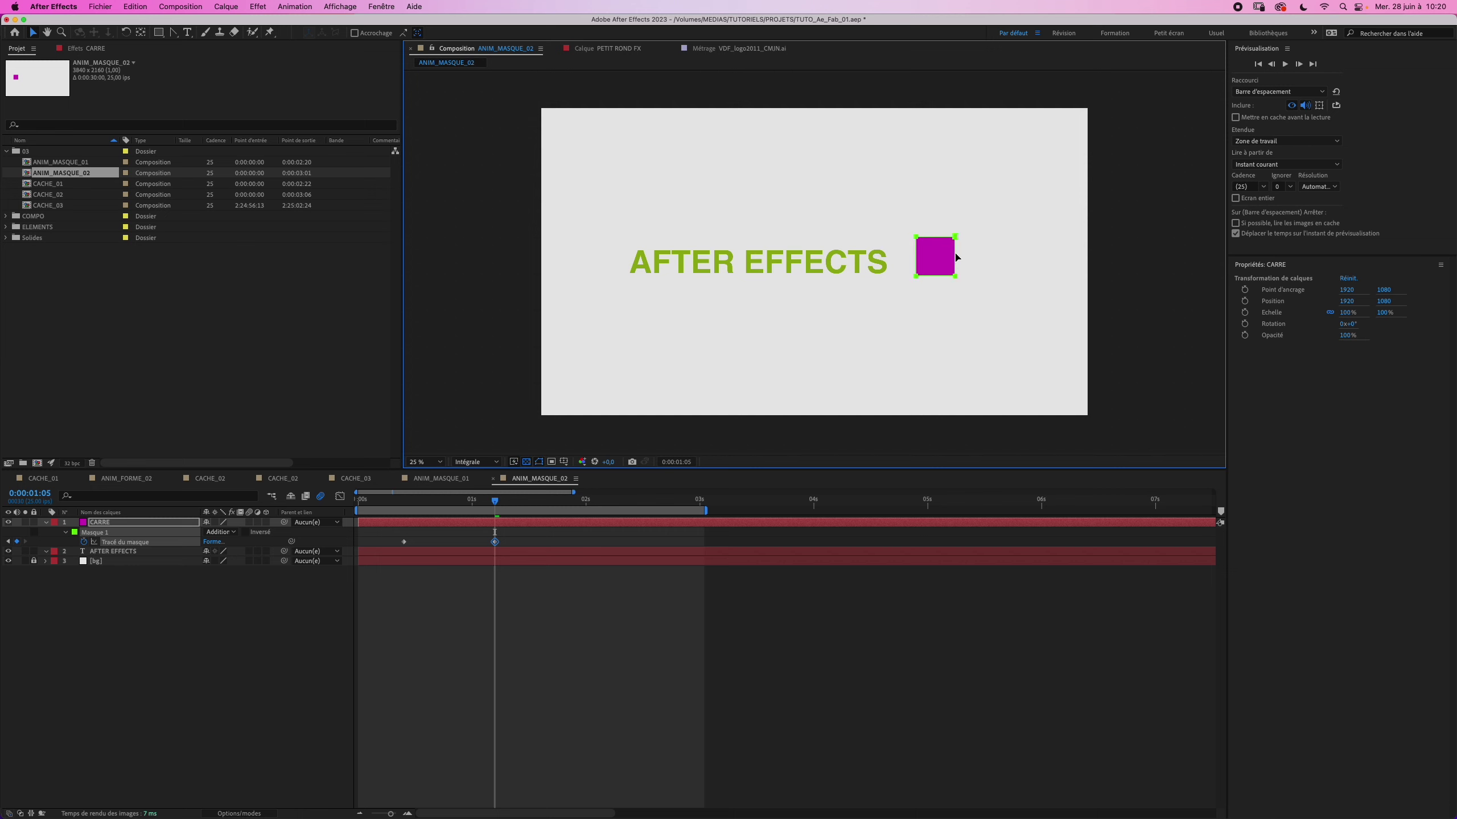
{"action": "left_click_drag", "start_coordinate": [939, 258], "coordinate": [956, 258]}
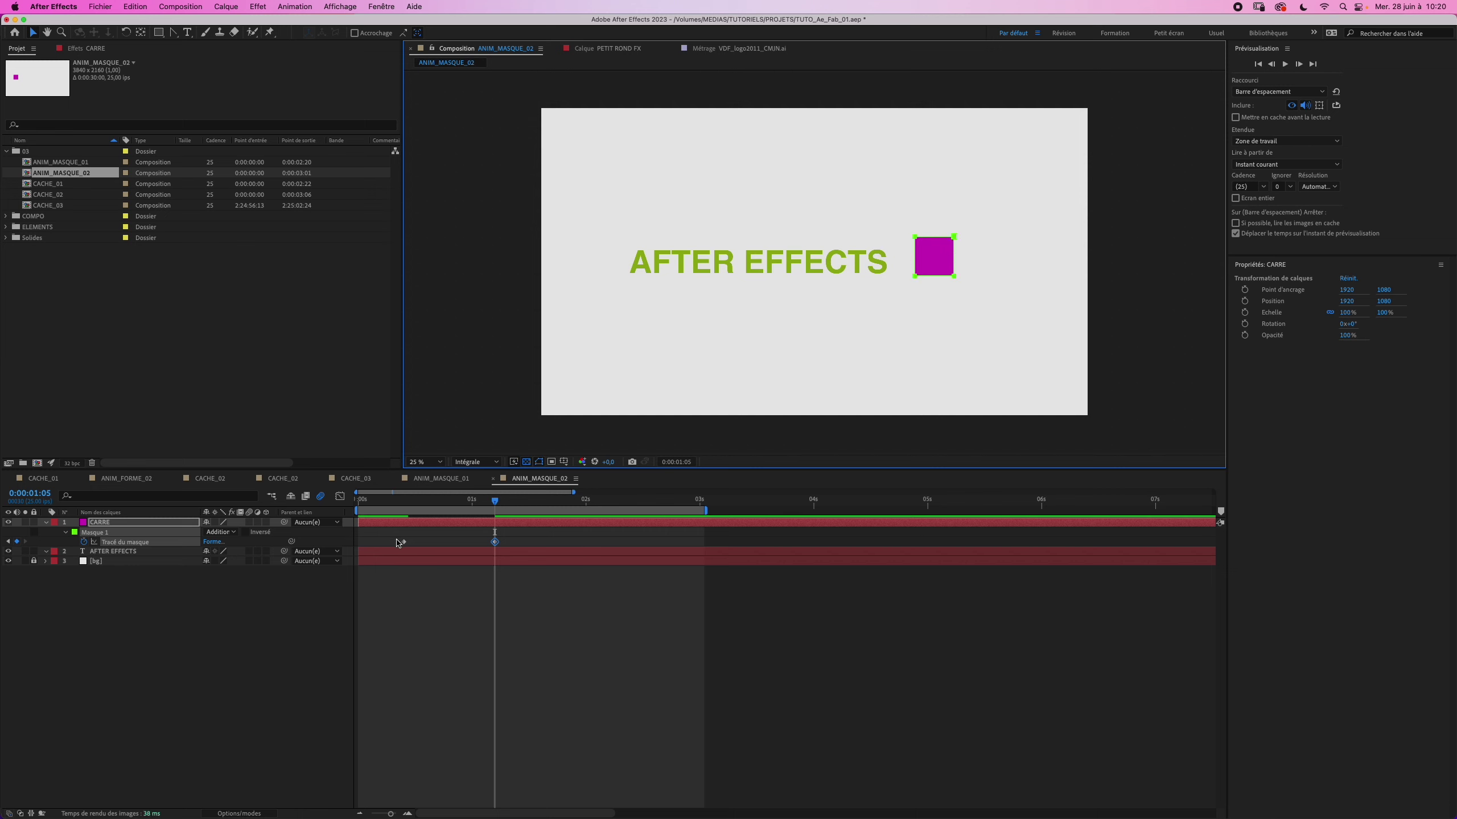
Apply Lissage à l'éloignement to the first mask-path keyframe and Lissage à l'approche to the last.
{"action": "right_click", "coordinate": [404, 542]}
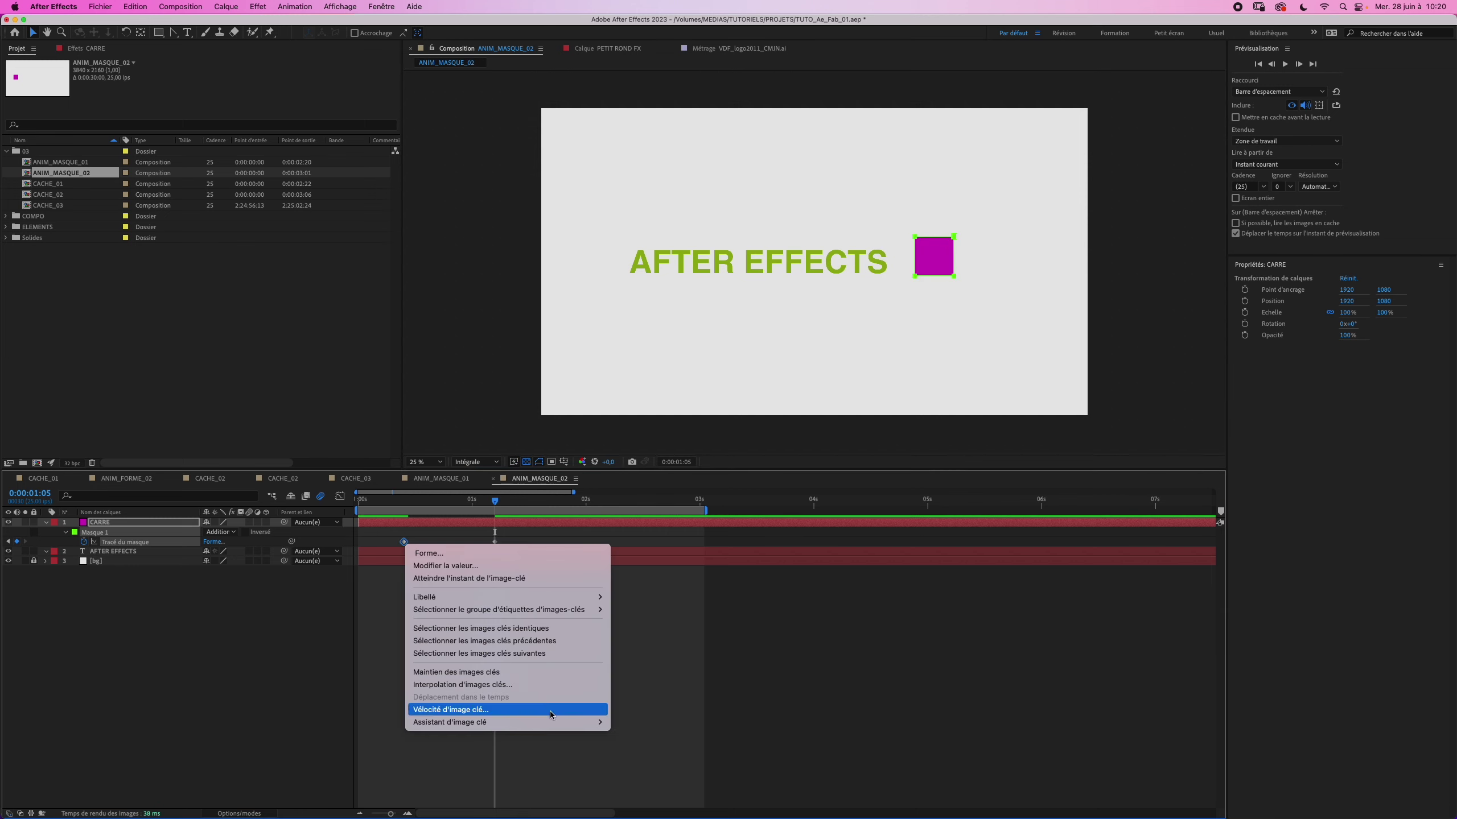
{"action": "mouse_move", "coordinate": [551, 722]}
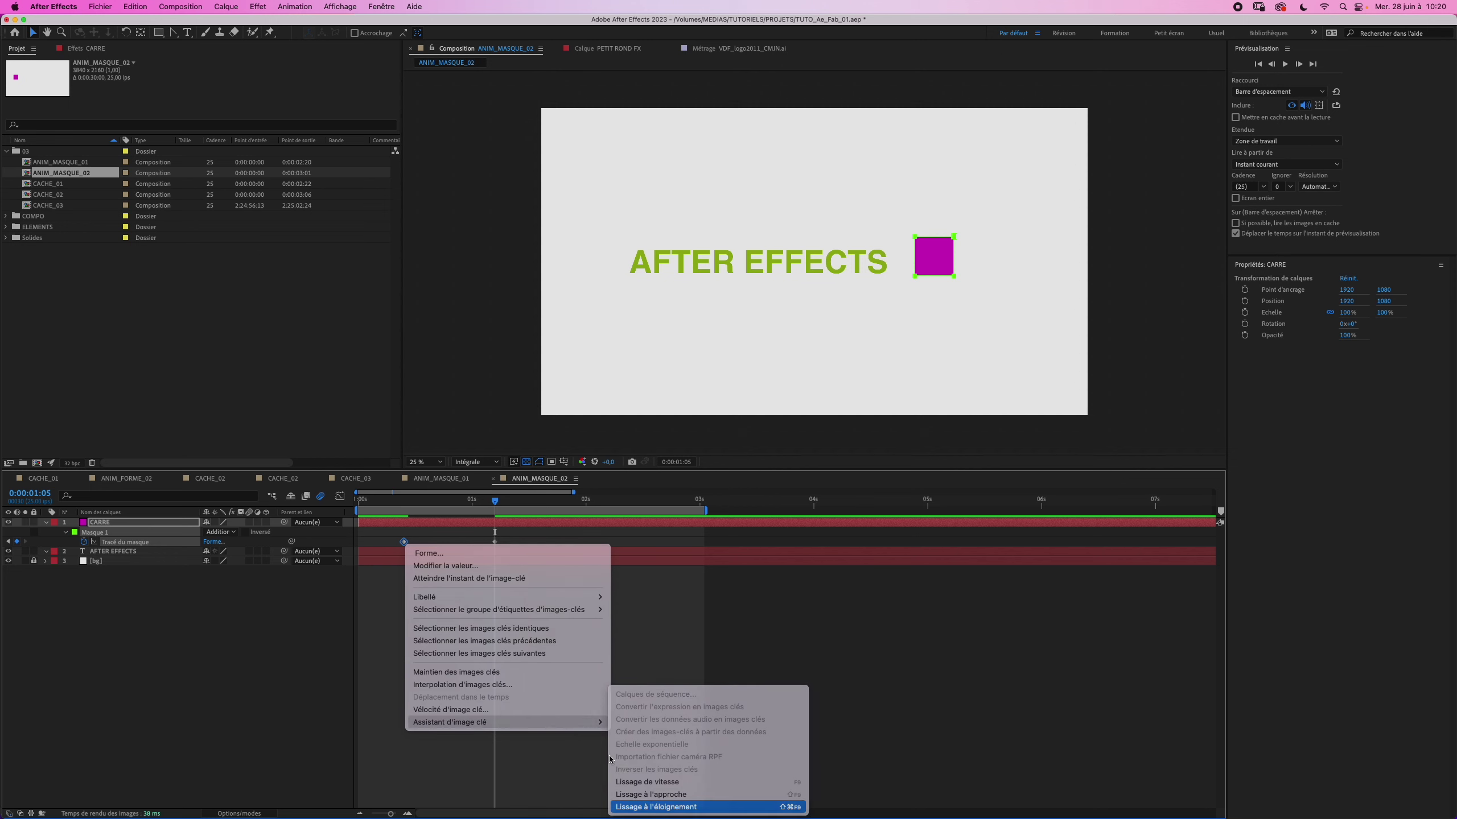
{"action": "left_click", "coordinate": [655, 807]}
{"action": "right_click", "coordinate": [495, 543]}
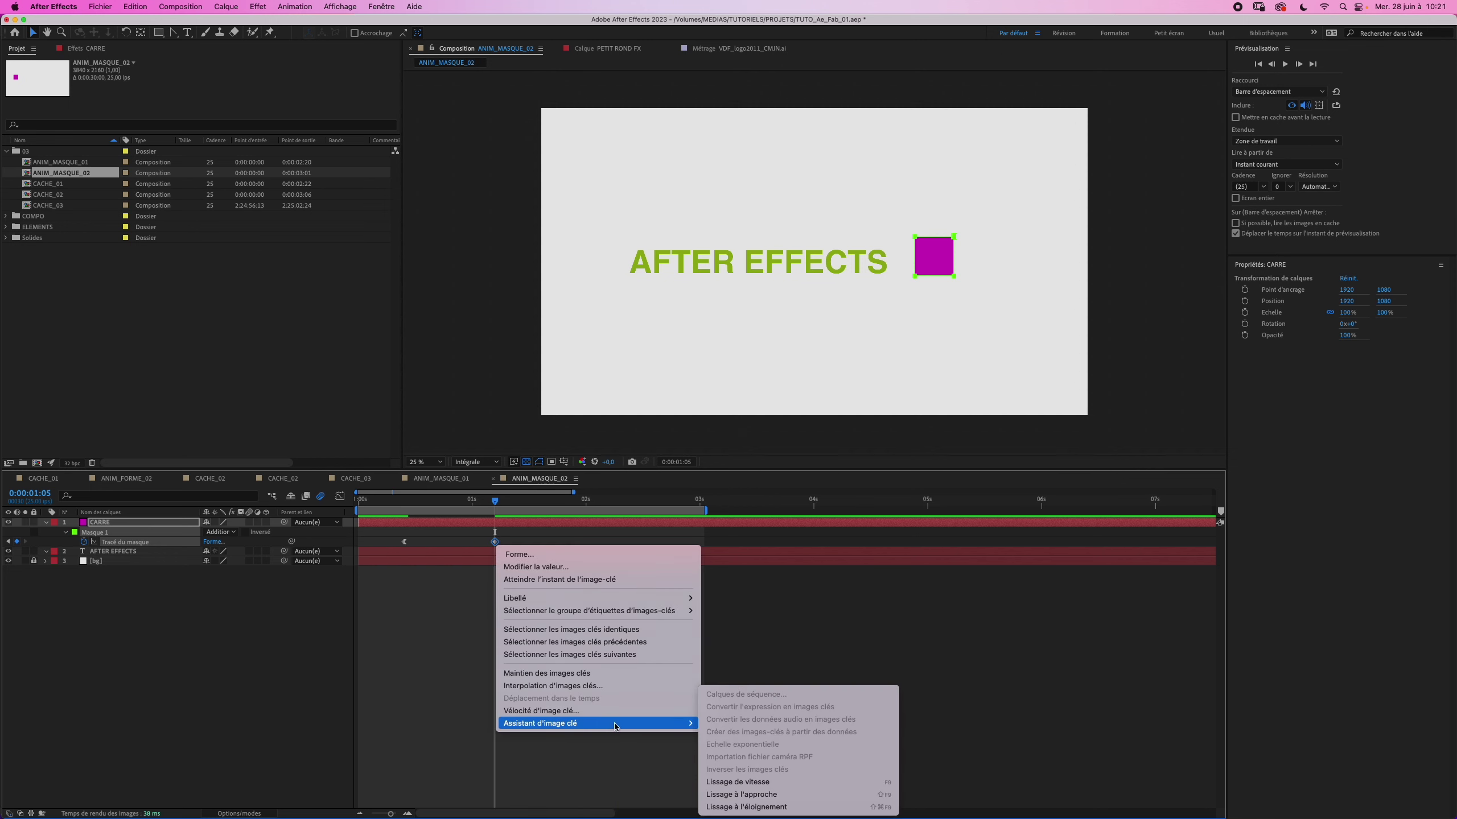
{"action": "mouse_move", "coordinate": [630, 723]}
{"action": "left_click", "coordinate": [754, 796]}
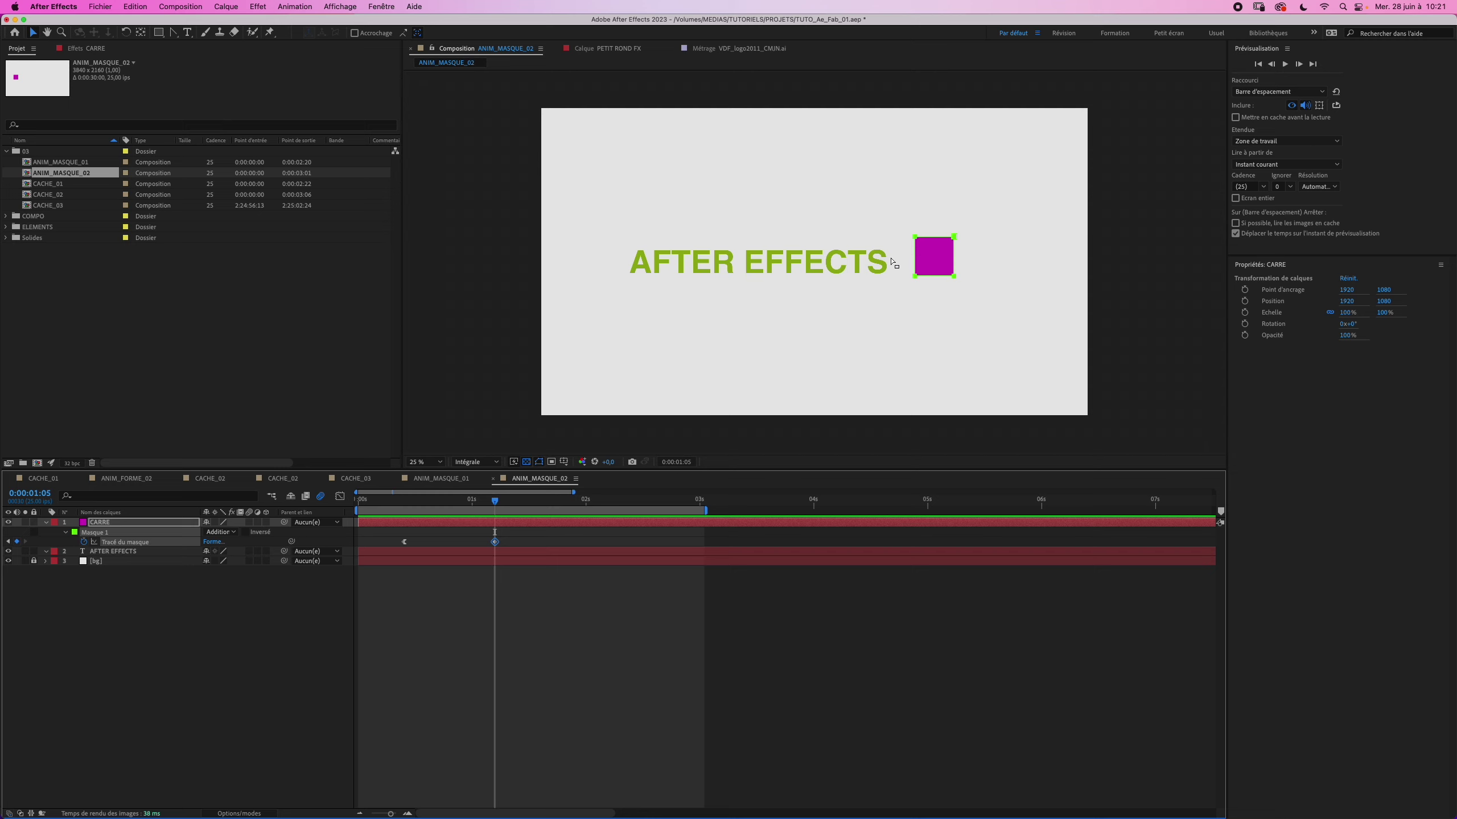
{"action": "key", "text": "space"}
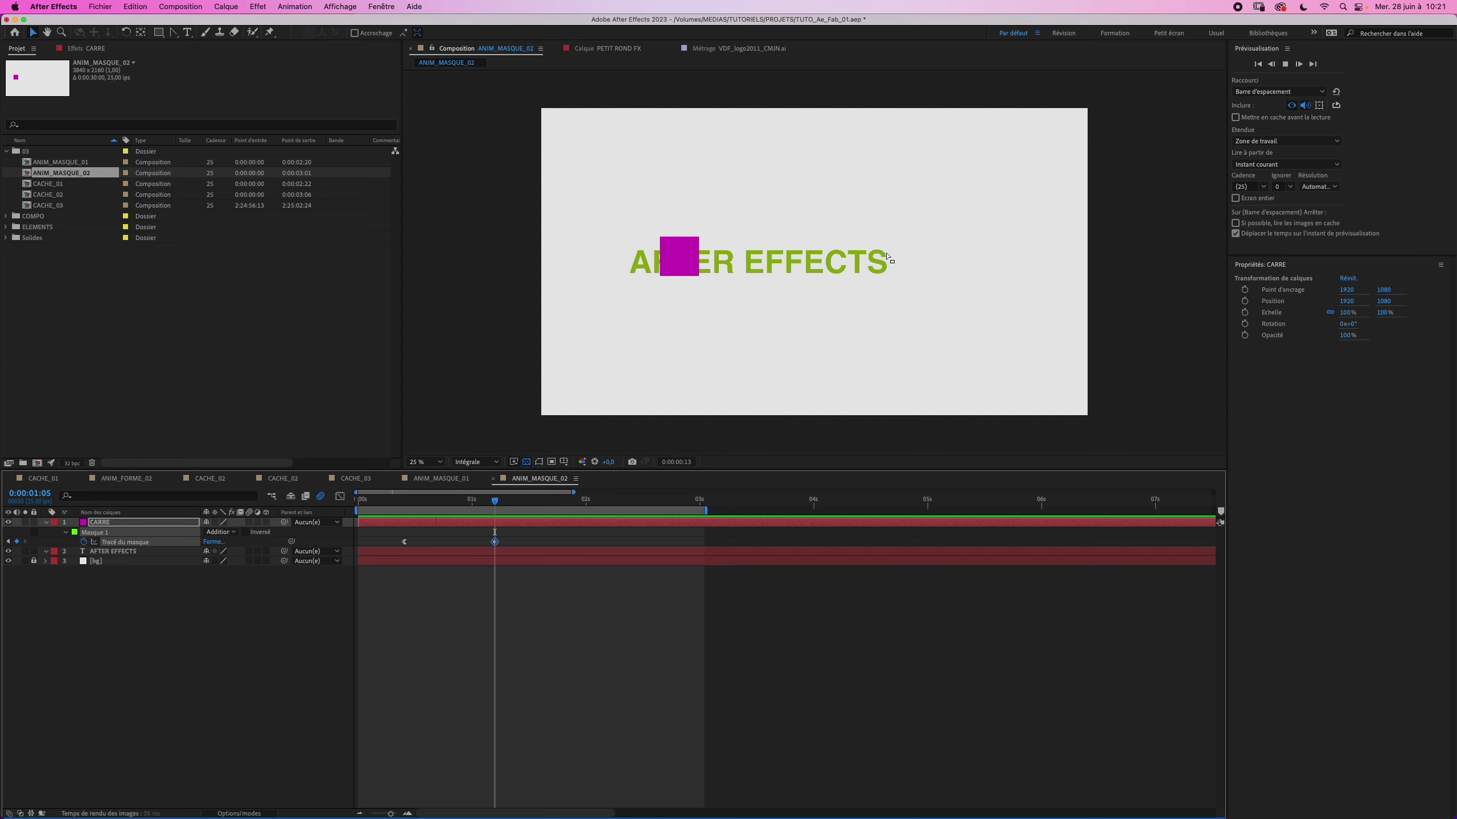
{"action": "key", "text": "space"}
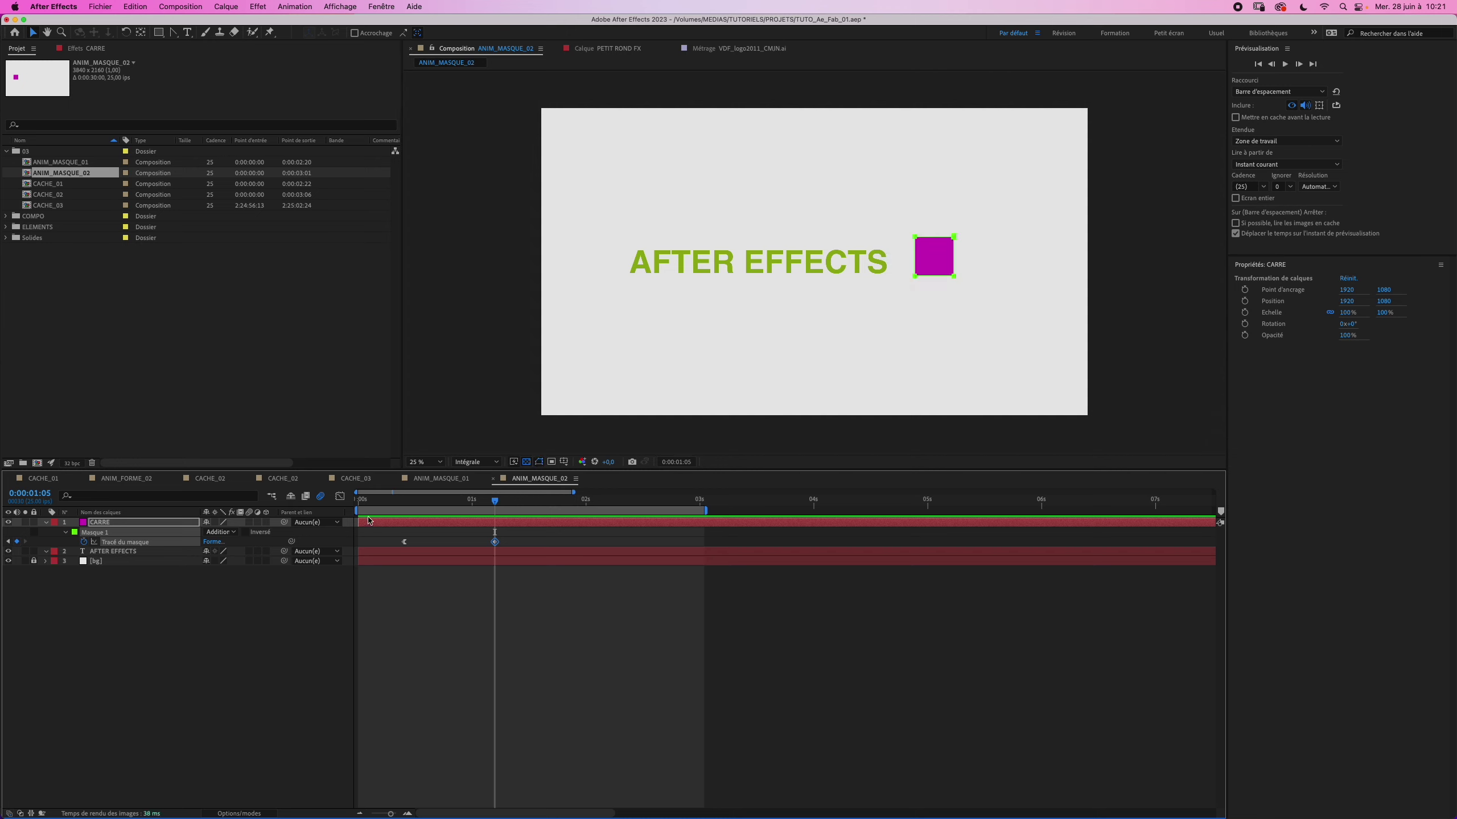
{"action": "left_click", "coordinate": [340, 497]}
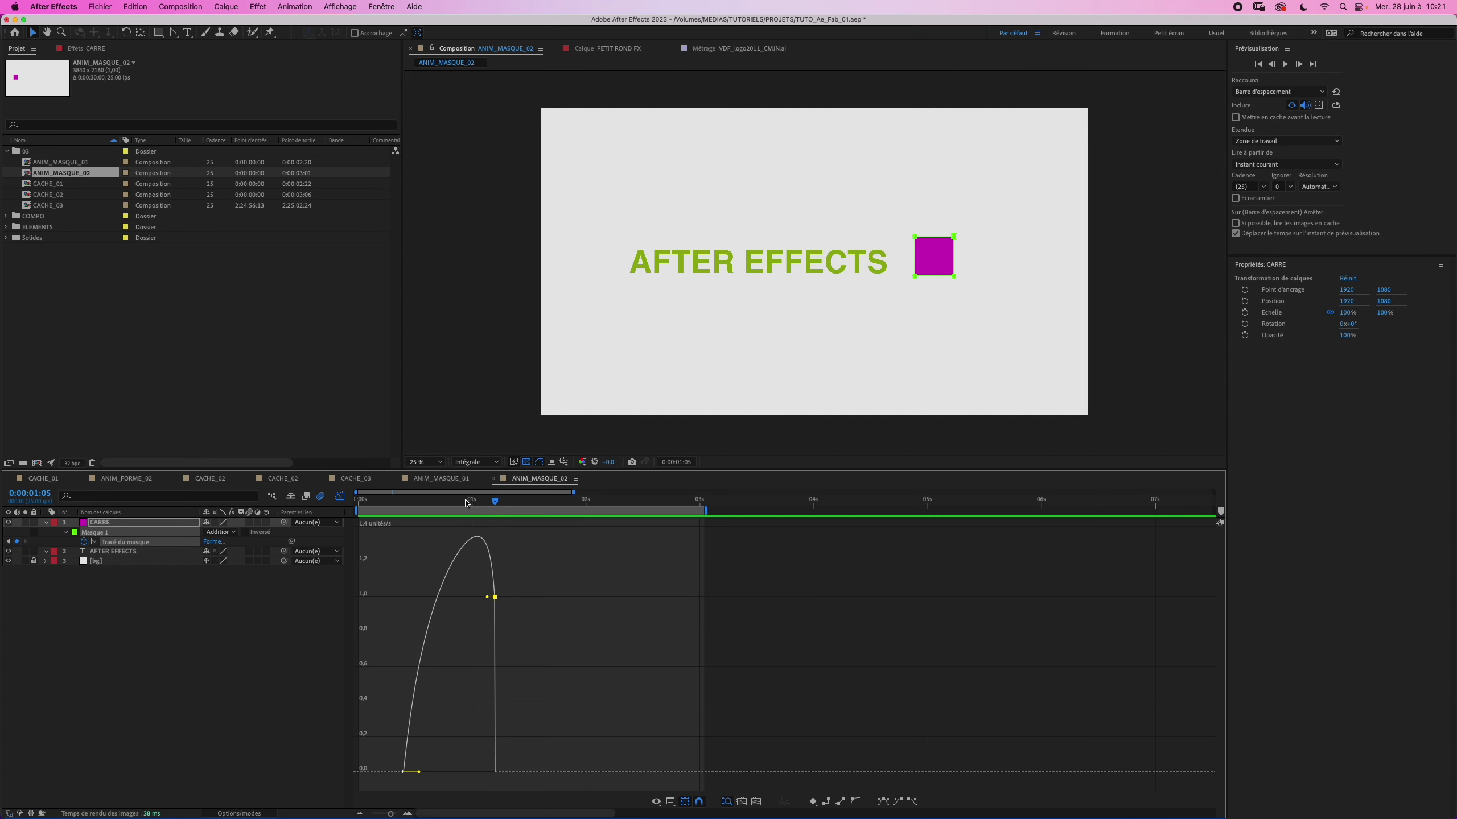
{"action": "left_click_drag", "start_coordinate": [467, 503], "coordinate": [477, 500]}
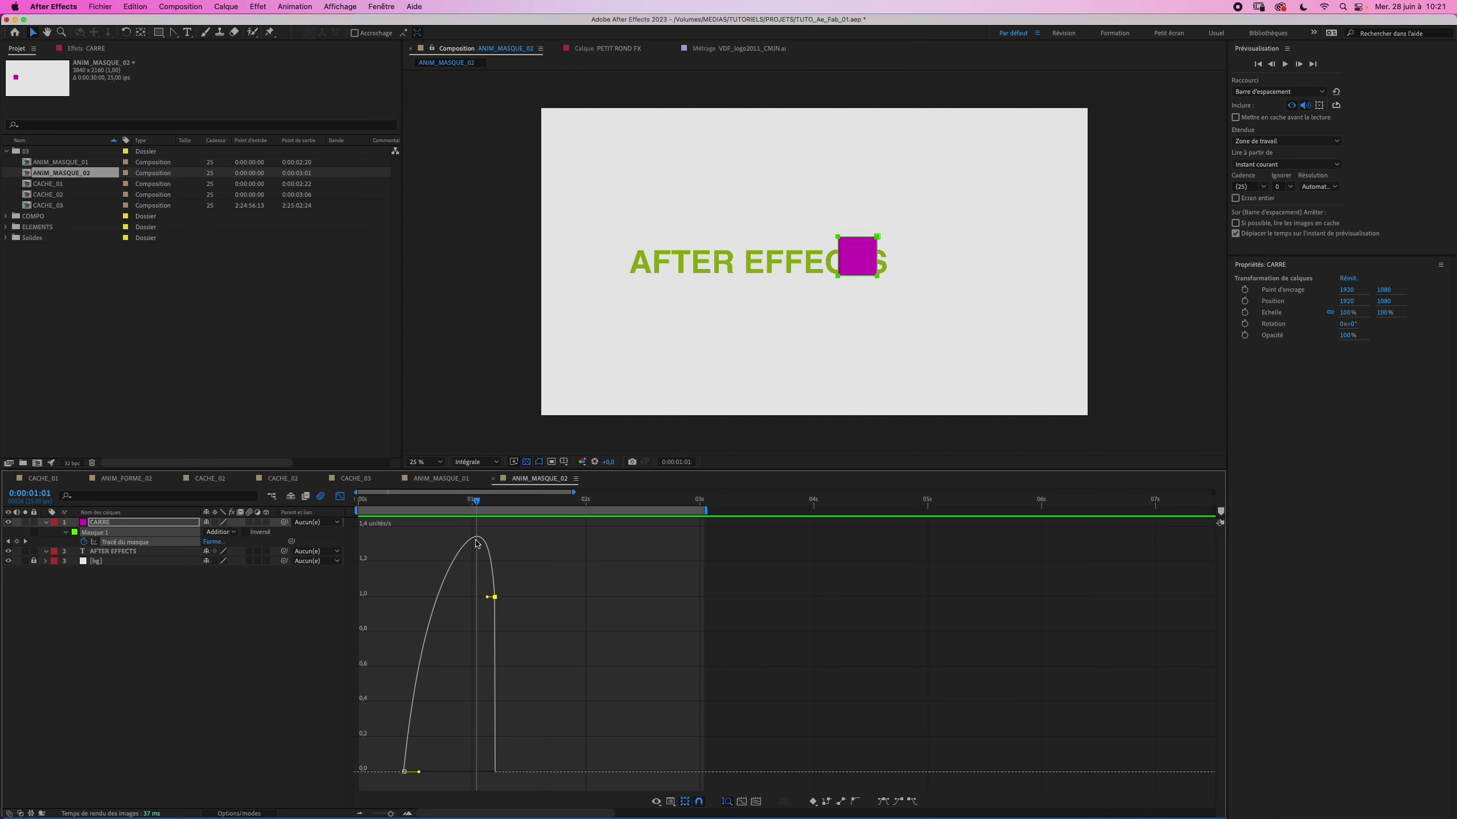
{"action": "left_click", "coordinate": [341, 496]}
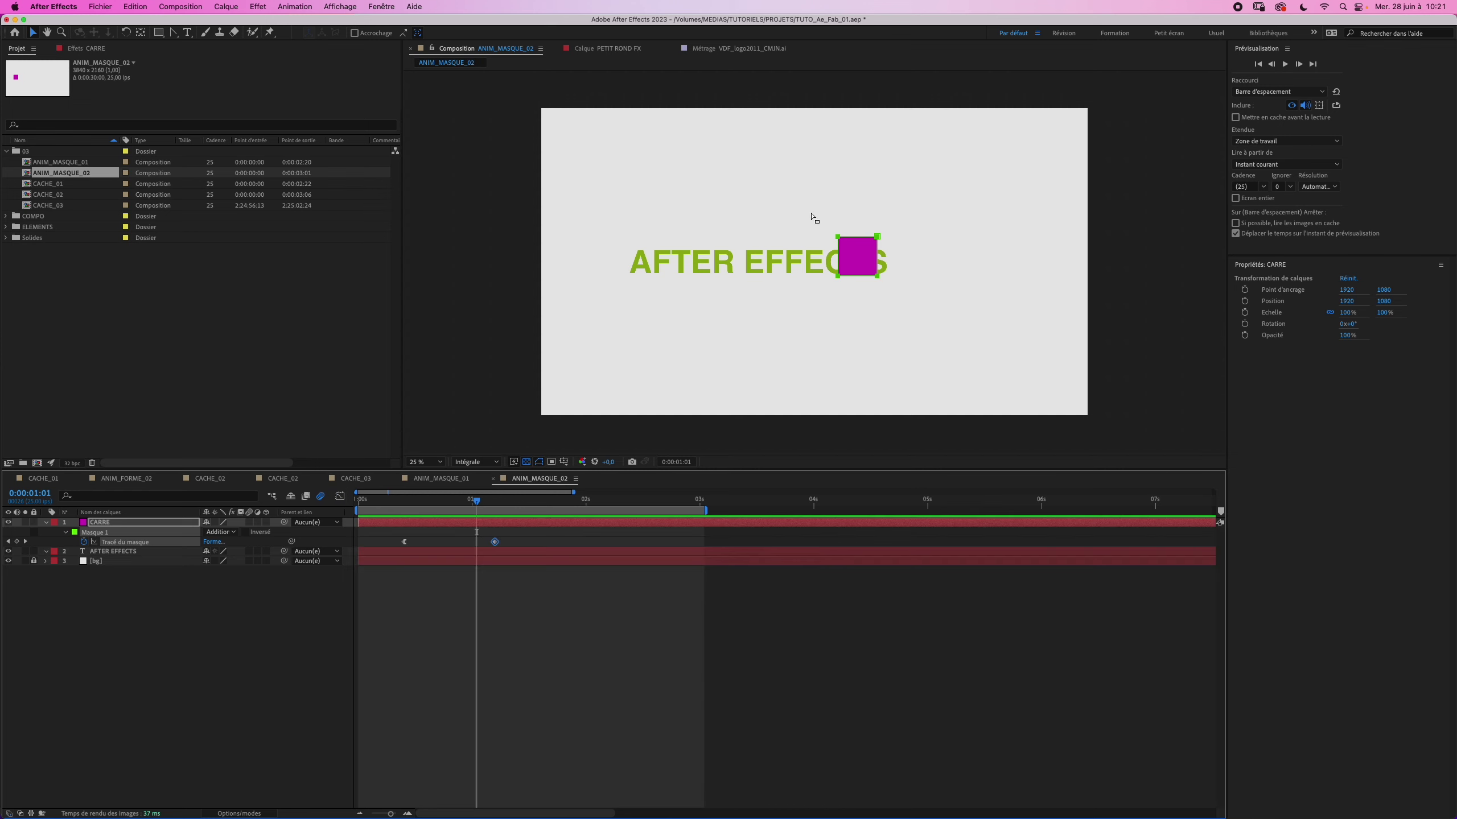
Select the square mask's top corners and review the path keyframes at 0:00:01:01 and 0:00:01:05.
{"action": "mouse_move", "coordinate": [813, 217]}
{"action": "left_mouse_down"}
{"action": "mouse_move", "coordinate": [867, 248]}
{"action": "mouse_move", "coordinate": [843, 242]}
{"action": "left_mouse_up"}
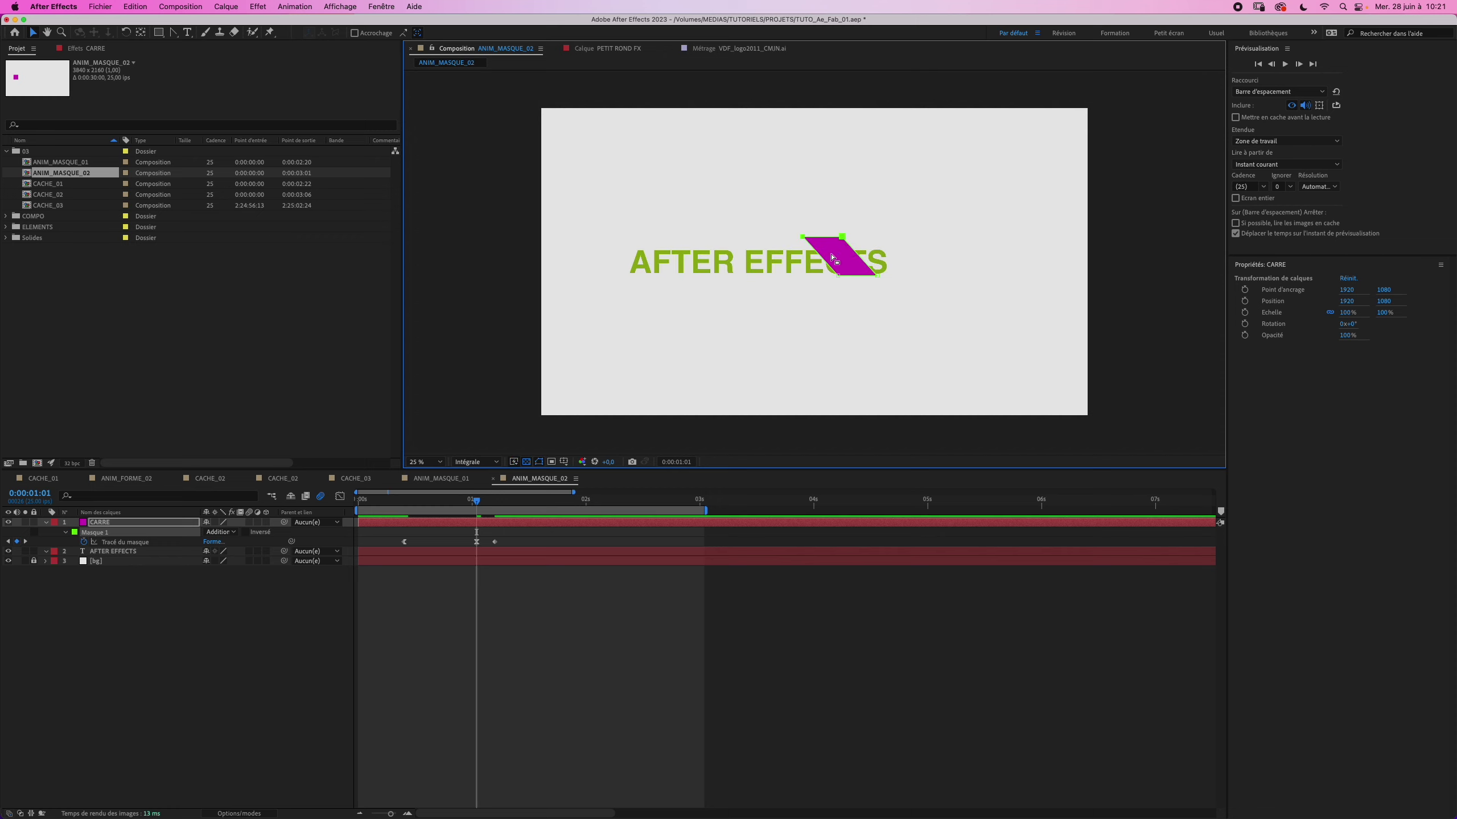
{"action": "left_click", "coordinate": [405, 542]}
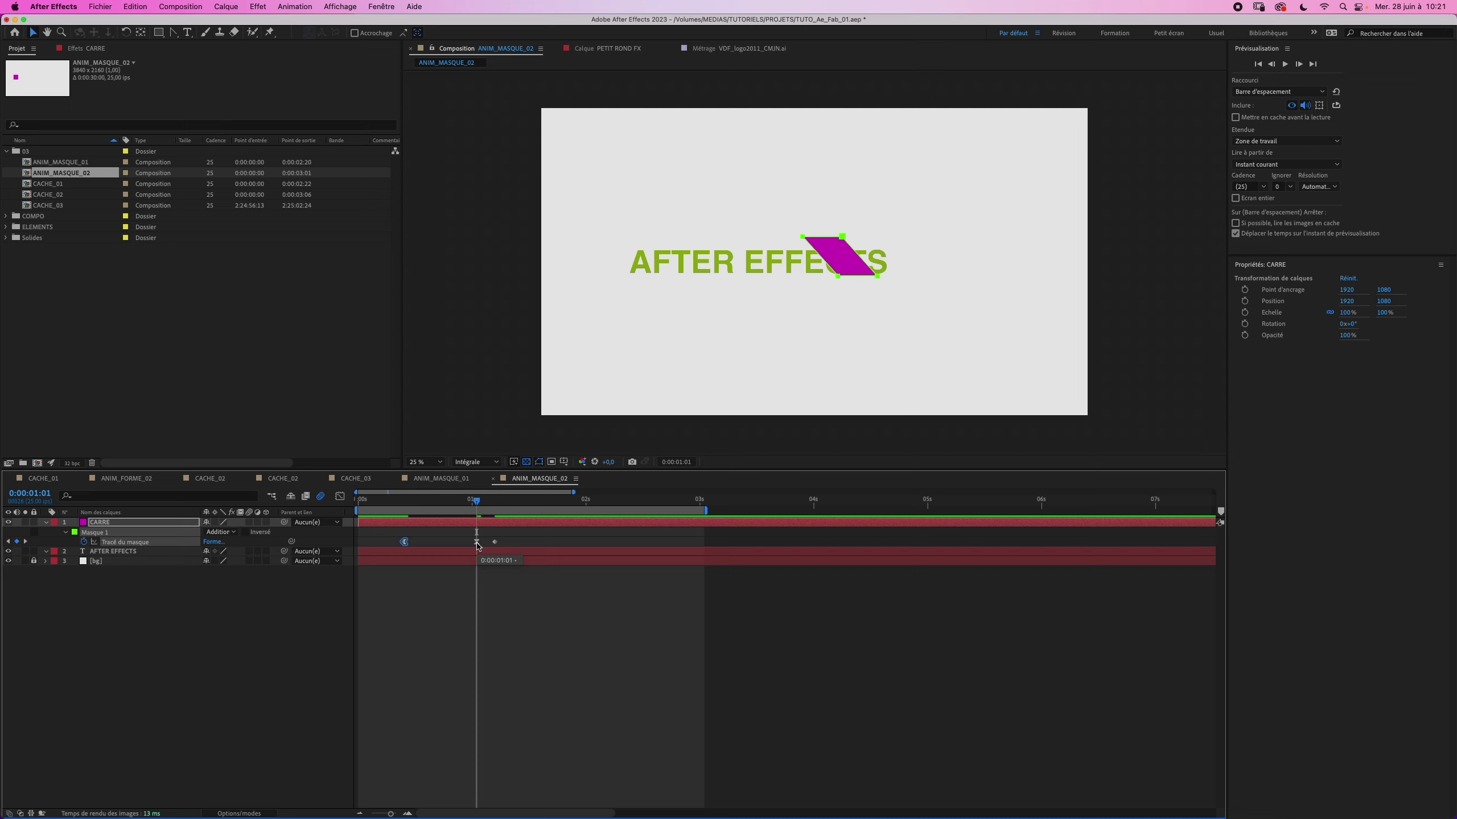
{"action": "left_click", "coordinate": [477, 543]}
{"action": "key", "text": "k"}
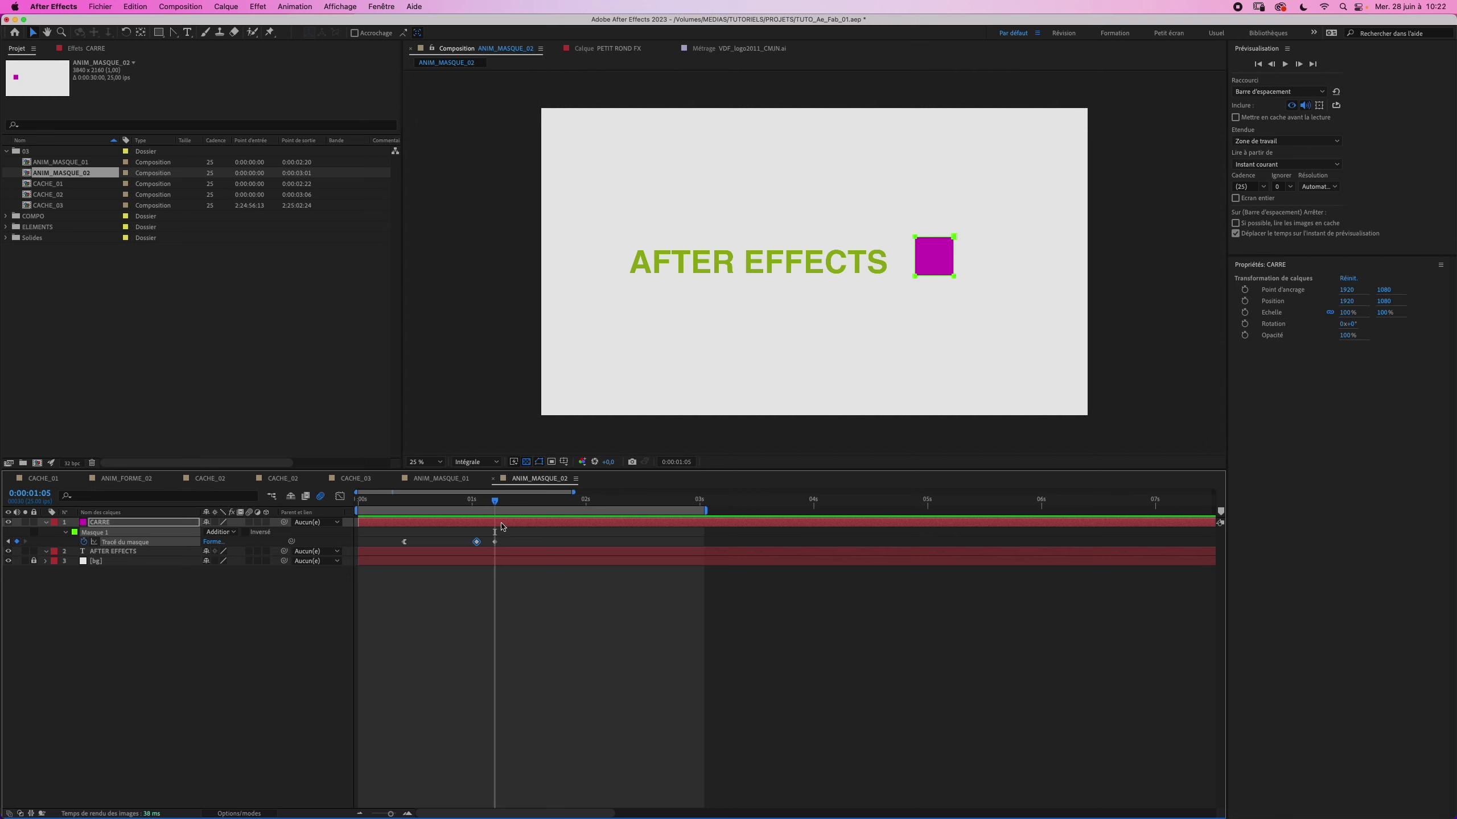
Paste the square mask shape as a new path keyframe at 0:00:02:24.
{"action": "left_click", "coordinate": [494, 542]}
{"action": "left_click", "coordinate": [695, 500]}
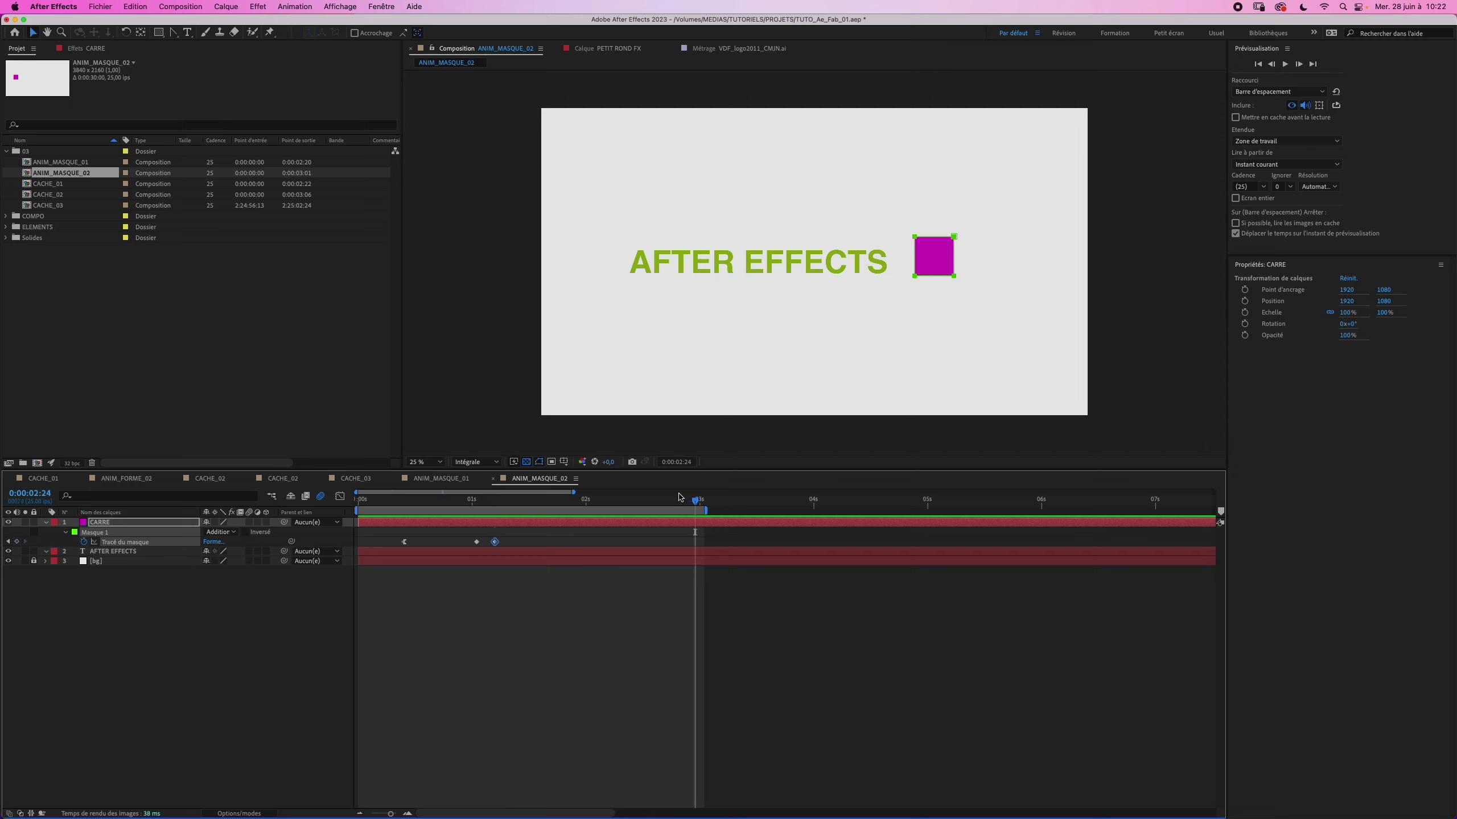
{"action": "key", "text": "ctrl+v"}
{"action": "key", "text": "j"}
Select the mask's top corners and slant them left, then right, three frames apart.
{"action": "left_click_drag", "start_coordinate": [882, 227], "coordinate": [982, 242]}
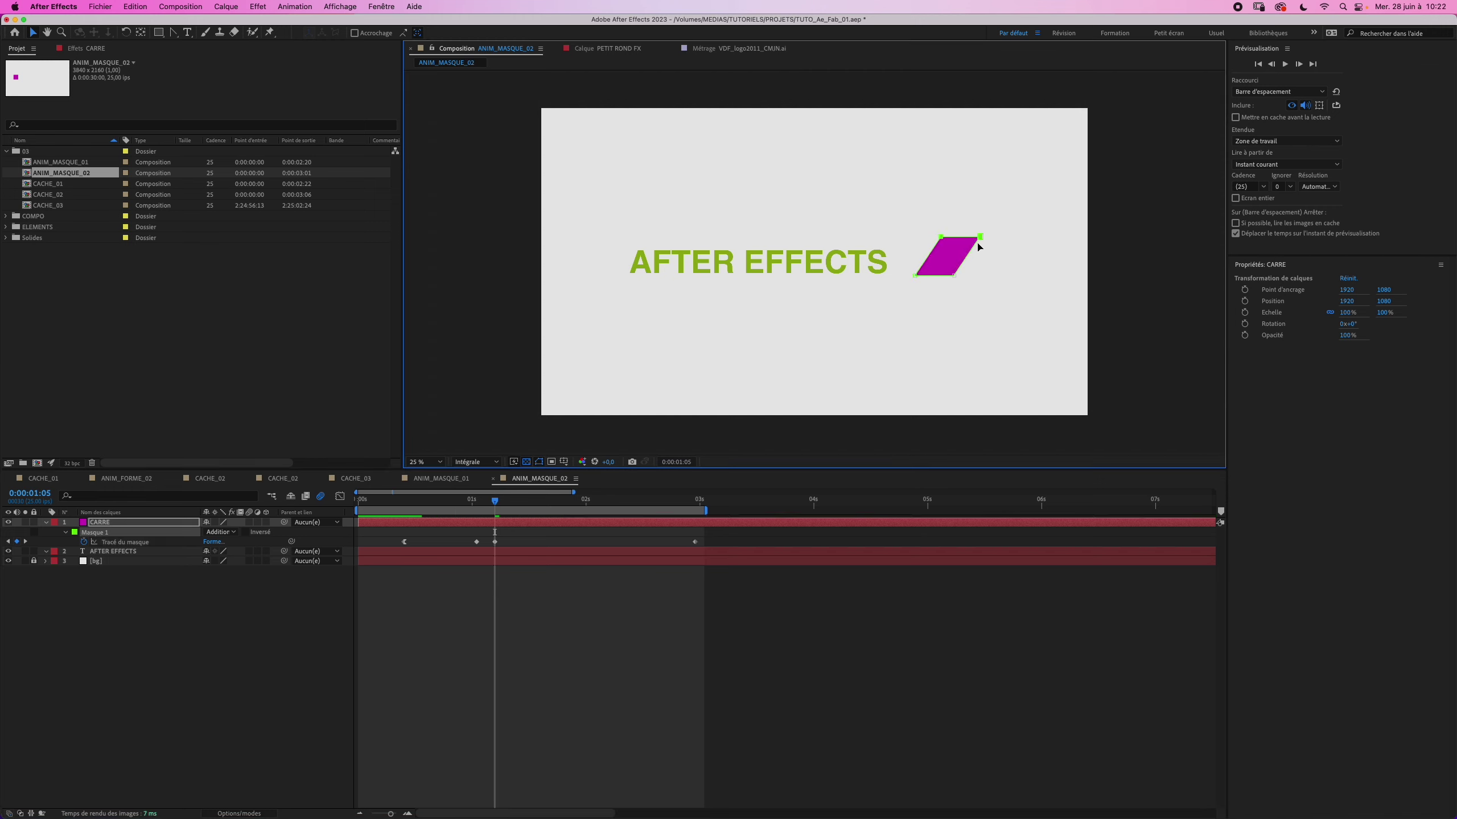
{"action": "key", "text": "Page_Down"}
{"action": "key", "text": "Page_Down"}
{"action": "key", "text": "Page_Down"}
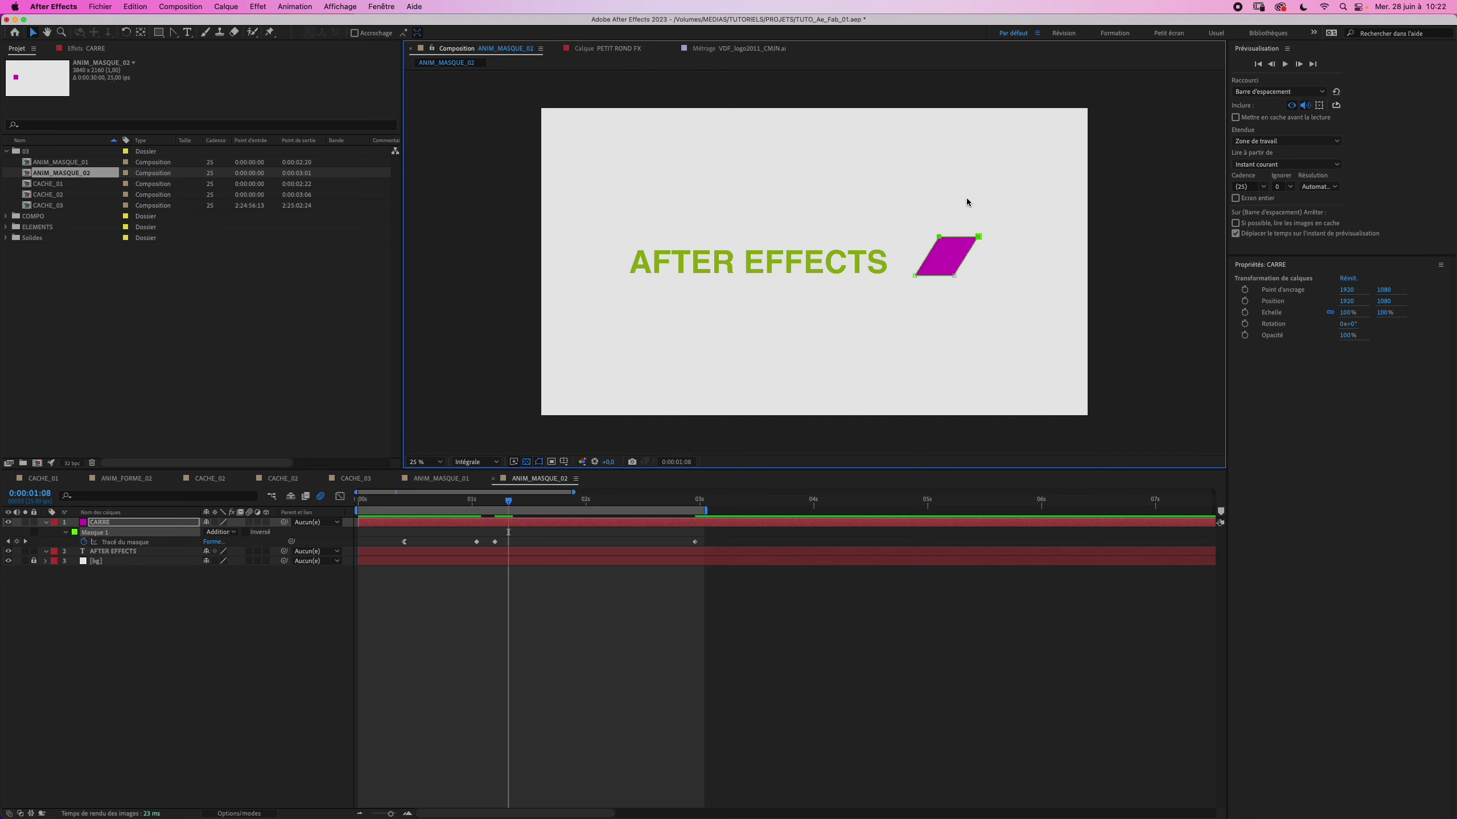
{"action": "left_click_drag", "start_coordinate": [979, 242], "coordinate": [951, 242]}
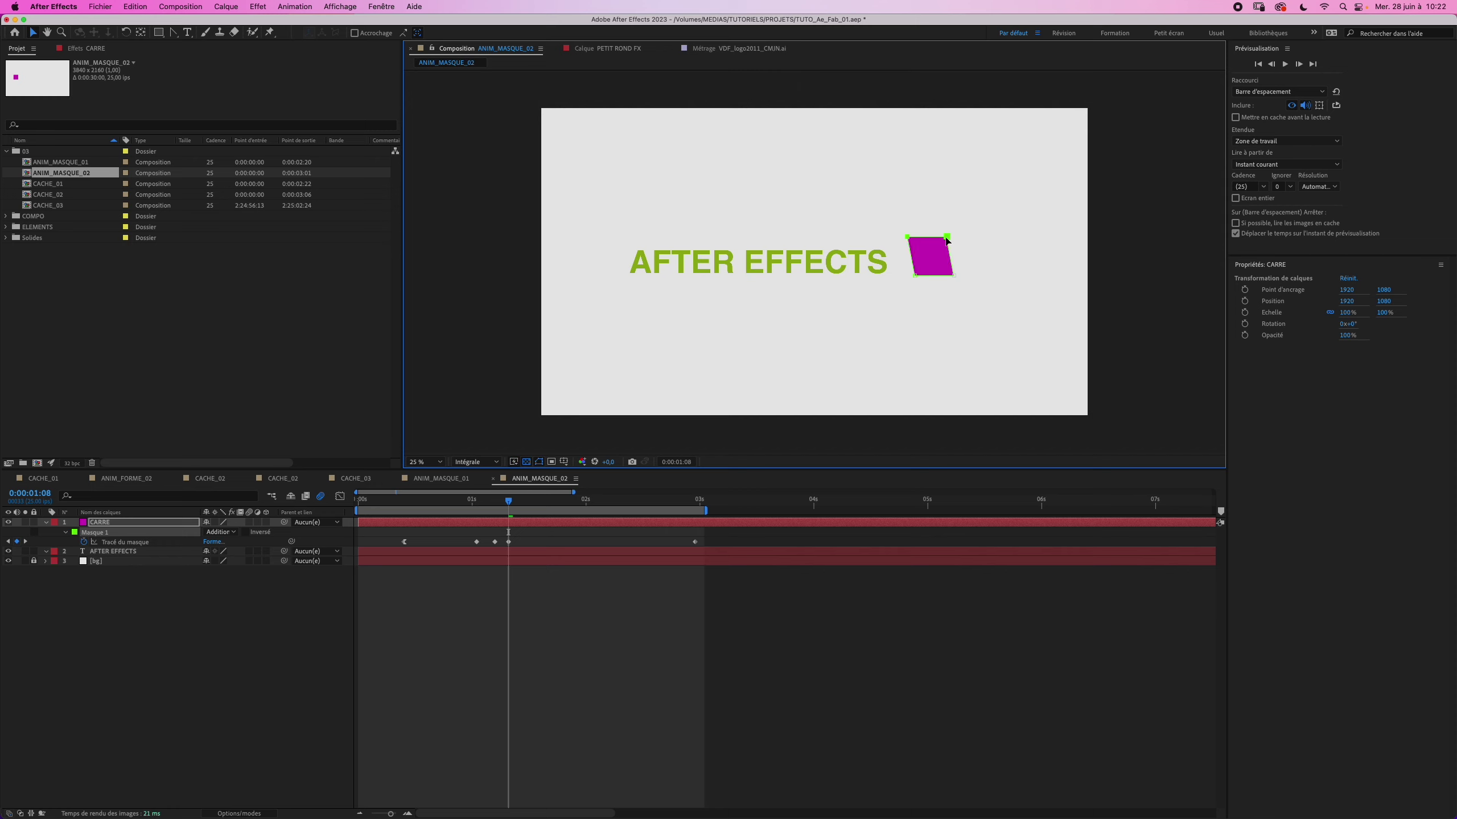
{"action": "left_click_drag", "start_coordinate": [950, 242], "coordinate": [942, 242]}
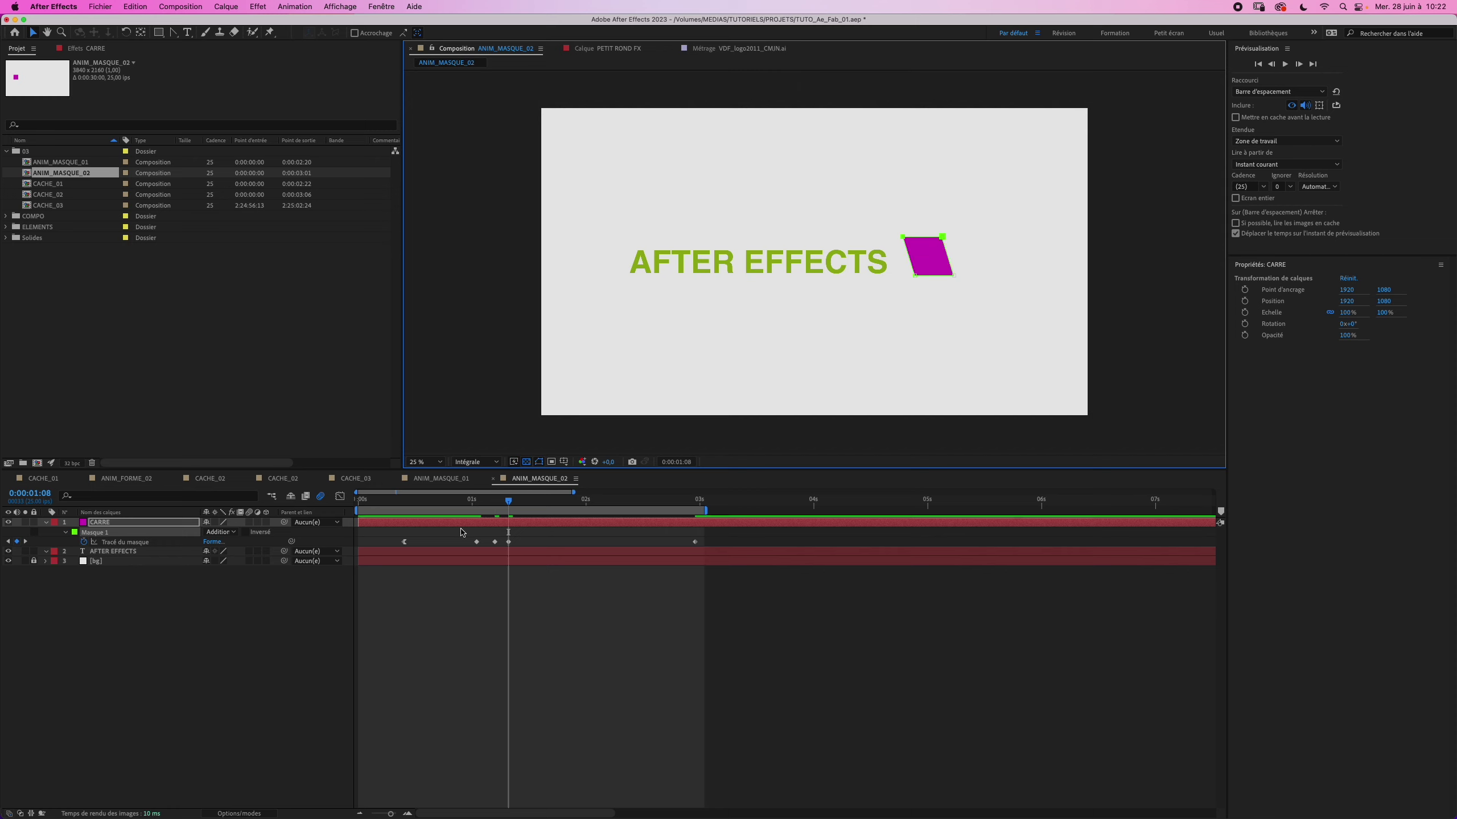
{"action": "key", "text": "Page_Down"}
{"action": "key", "text": "Page_Down"}
{"action": "key", "text": "Page_Down"}
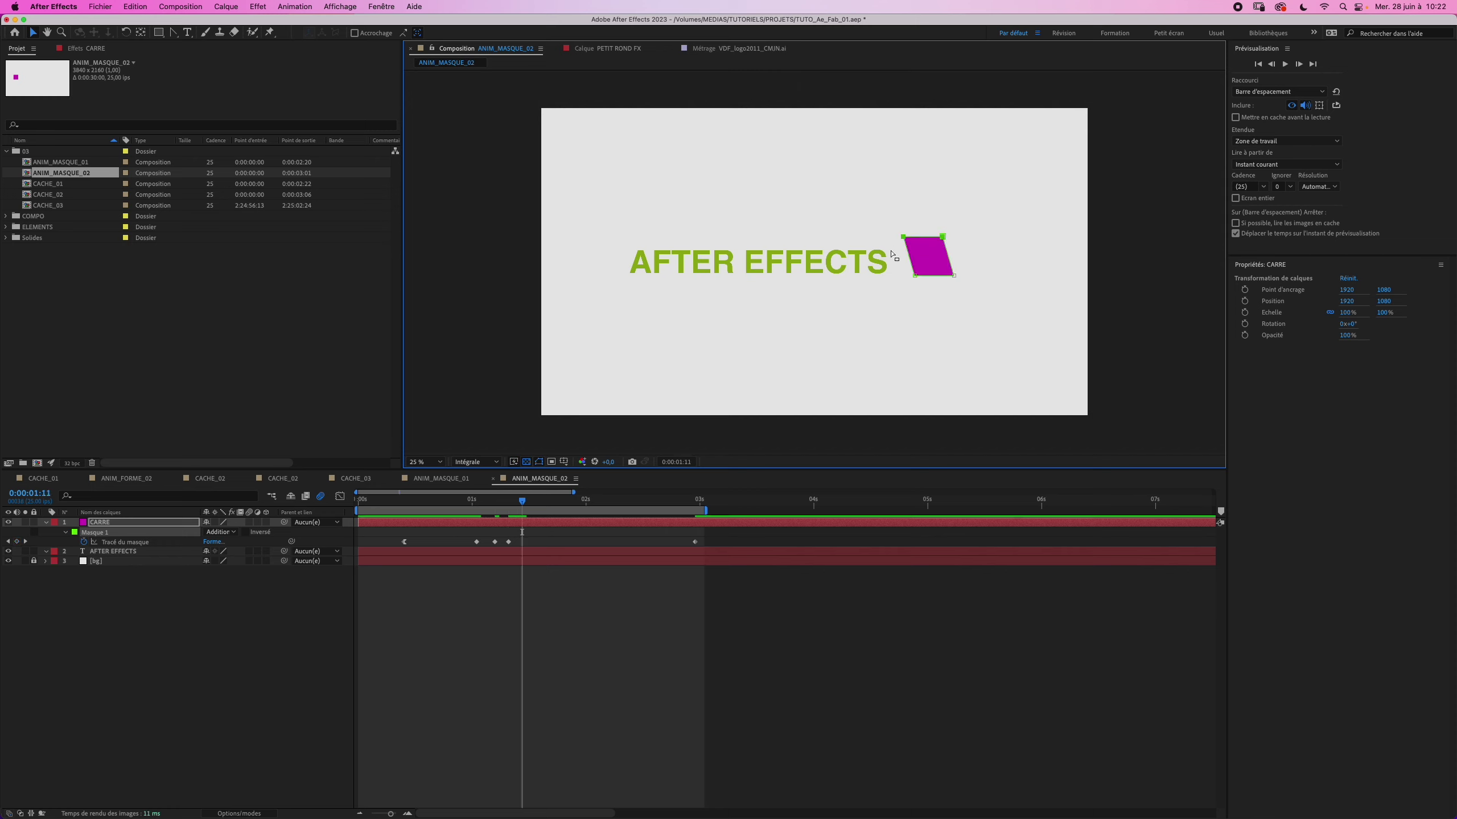
{"action": "left_click_drag", "start_coordinate": [943, 241], "coordinate": [964, 240]}
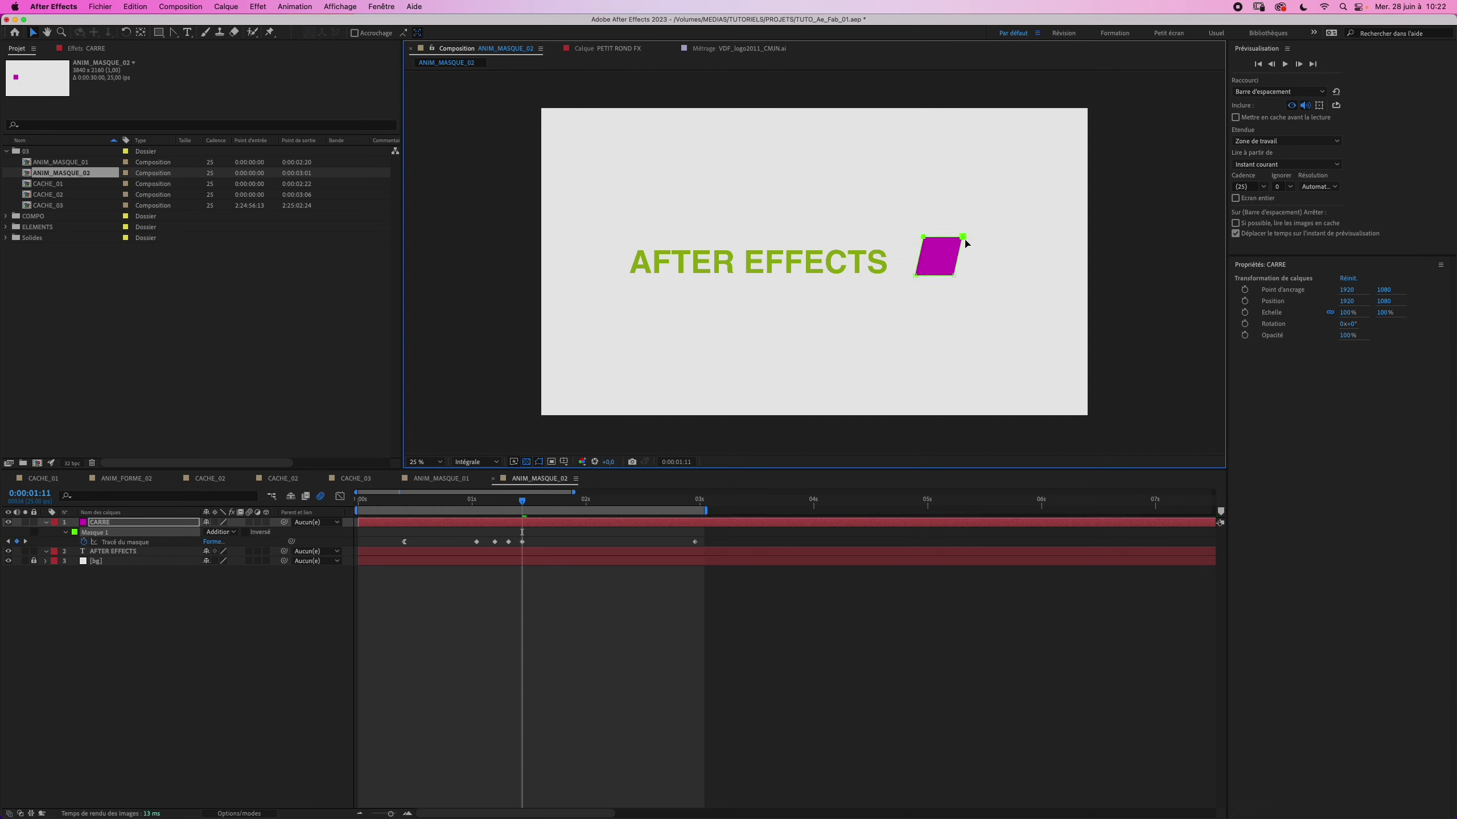
Keep rocking the square's top left and right every three frames, settling toward straight.
{"action": "key", "text": "Page_Down"}
{"action": "key", "text": "Page_Down"}
{"action": "key", "text": "Page_Down"}
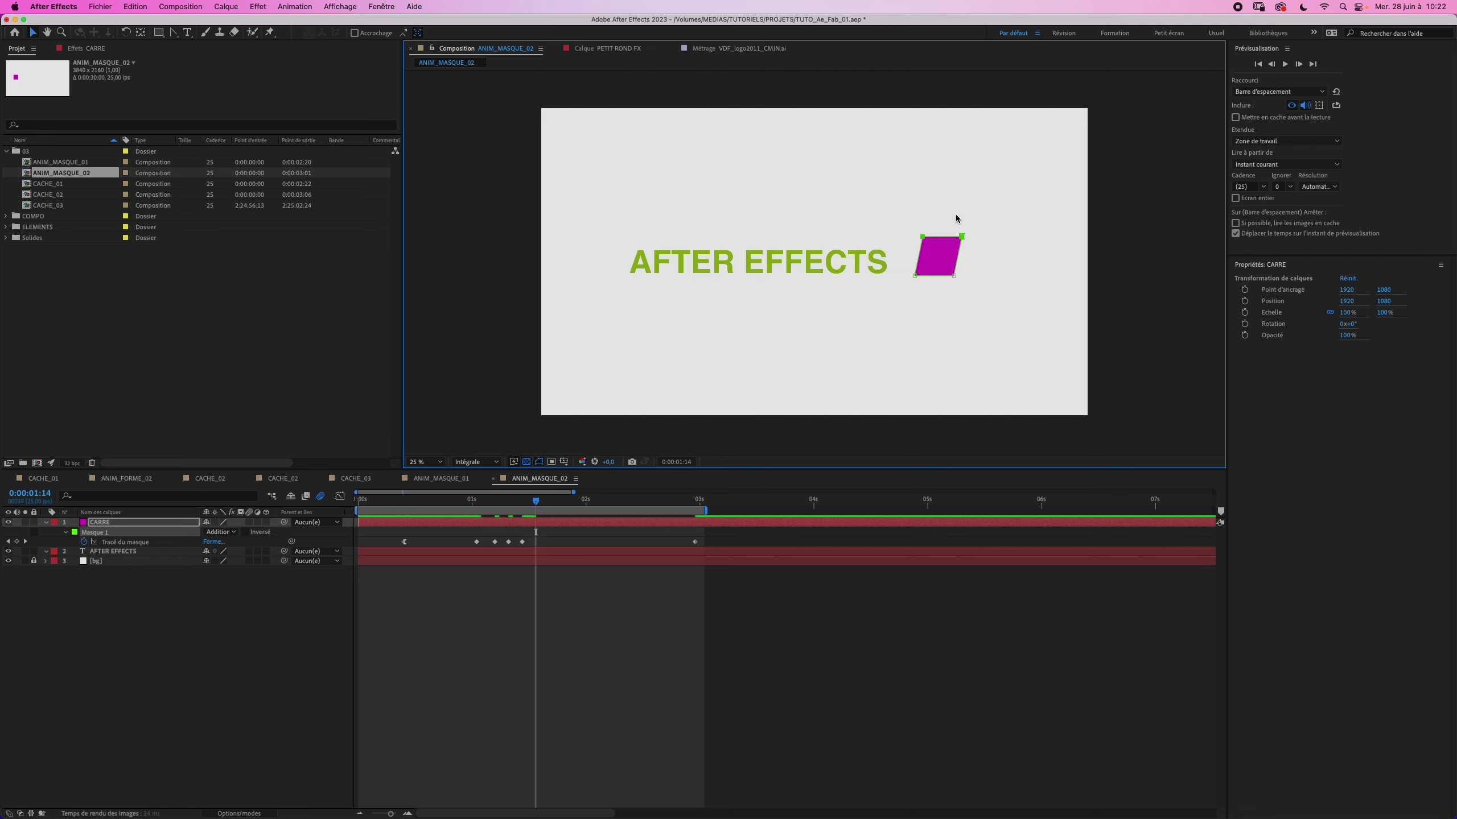
{"action": "left_click_drag", "start_coordinate": [962, 240], "coordinate": [953, 238]}
{"action": "key", "text": "Page_Down"}
{"action": "key", "text": "Page_Down"}
{"action": "key", "text": "Page_Down"}
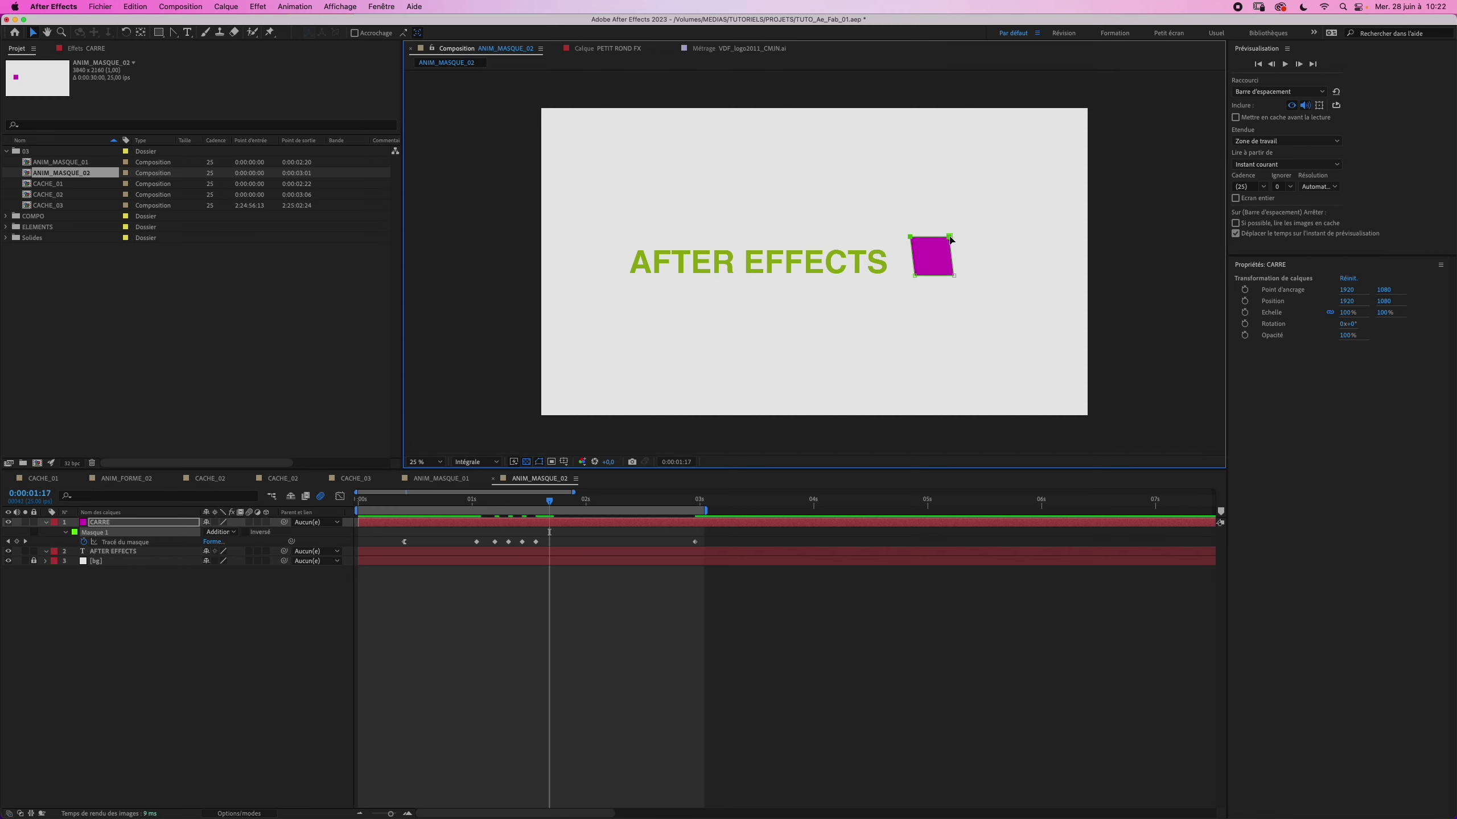
{"action": "left_click_drag", "start_coordinate": [950, 240], "coordinate": [958, 238]}
{"action": "key", "text": "Page_Down"}
{"action": "key", "text": "Page_Down"}
{"action": "key", "text": "Page_Down"}
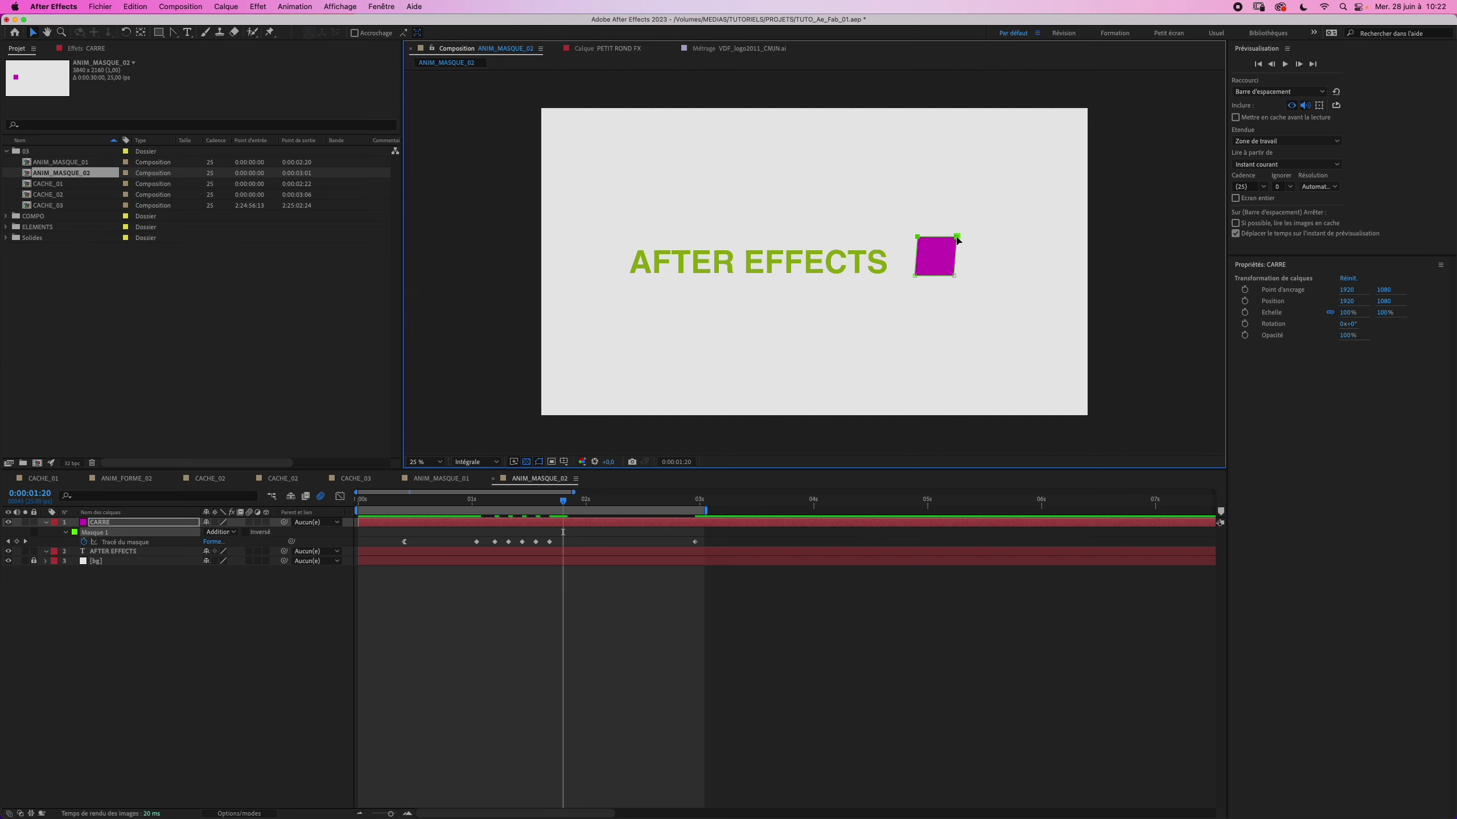
{"action": "left_click_drag", "start_coordinate": [957, 240], "coordinate": [952, 241]}
{"action": "key", "text": "Page_Down"}
{"action": "key", "text": "Page_Down"}
{"action": "key", "text": "Page_Down"}
Move the final square keyframe to about 2 seconds and preview the wobble.
{"action": "left_click_drag", "start_coordinate": [695, 542], "coordinate": [576, 541]}
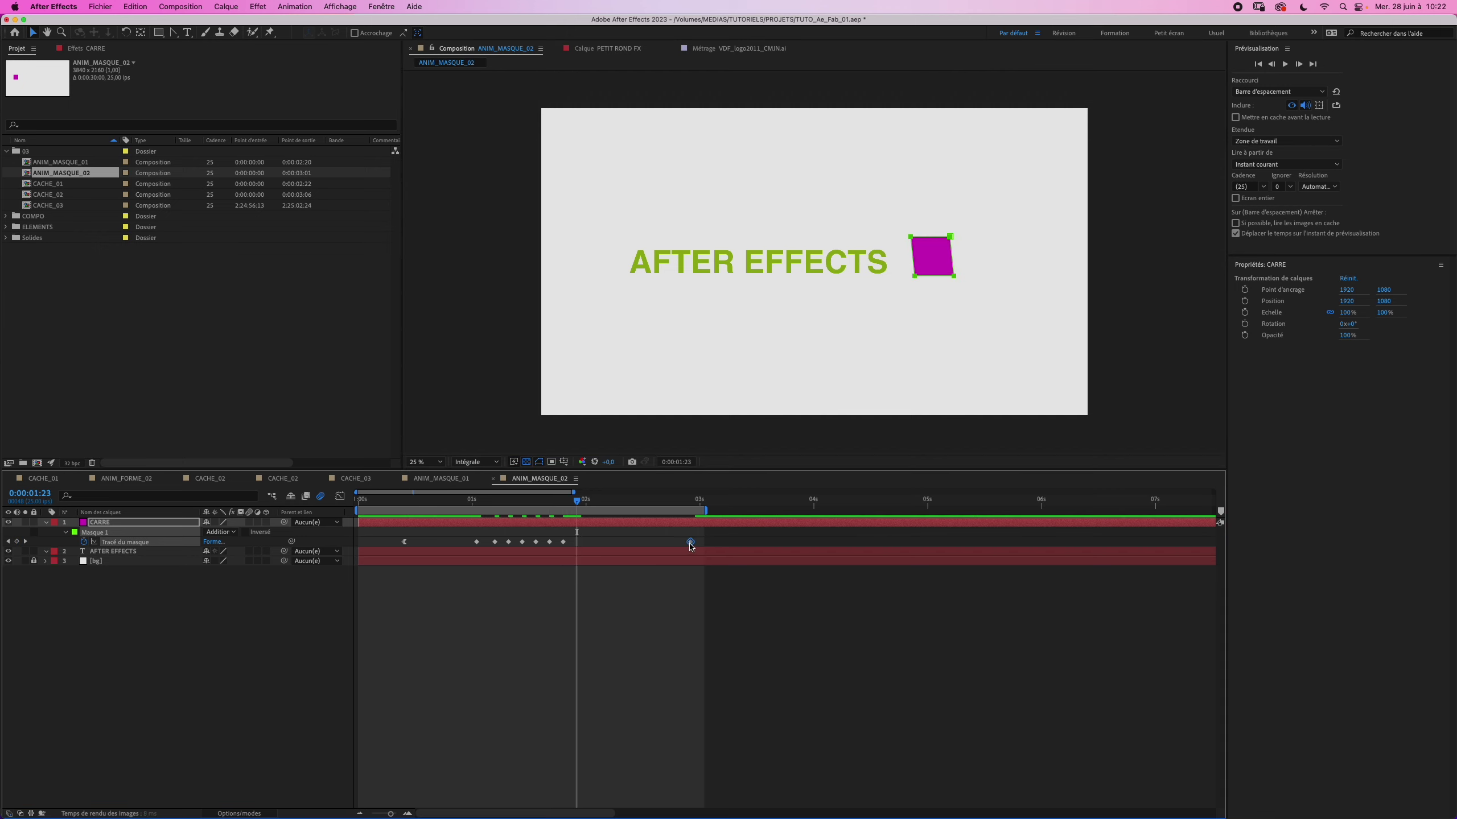
{"action": "left_click", "coordinate": [561, 577]}
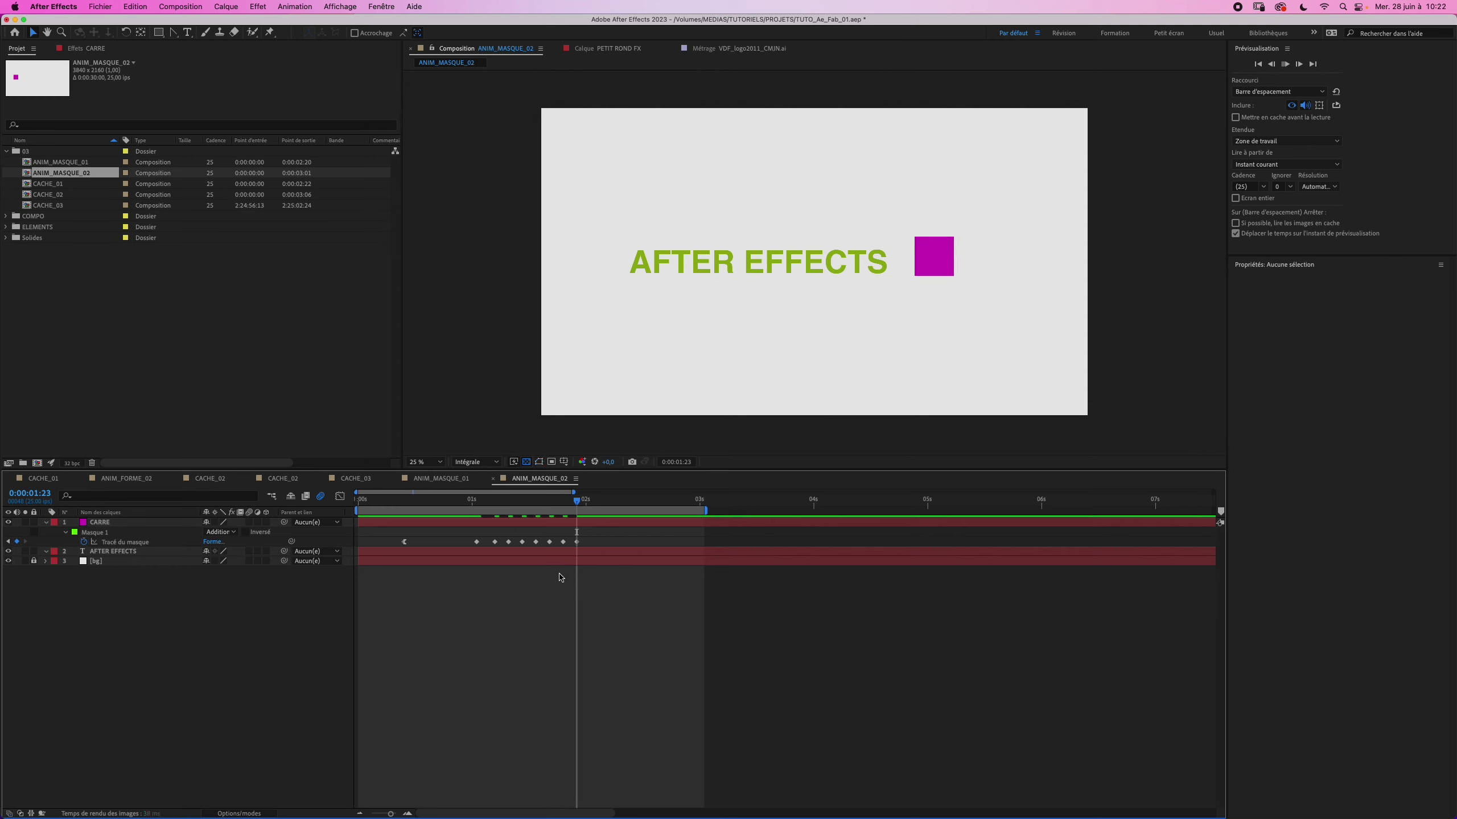
{"action": "key", "text": "space"}
{"action": "left_click_drag", "start_coordinate": [482, 500], "coordinate": [405, 511]}
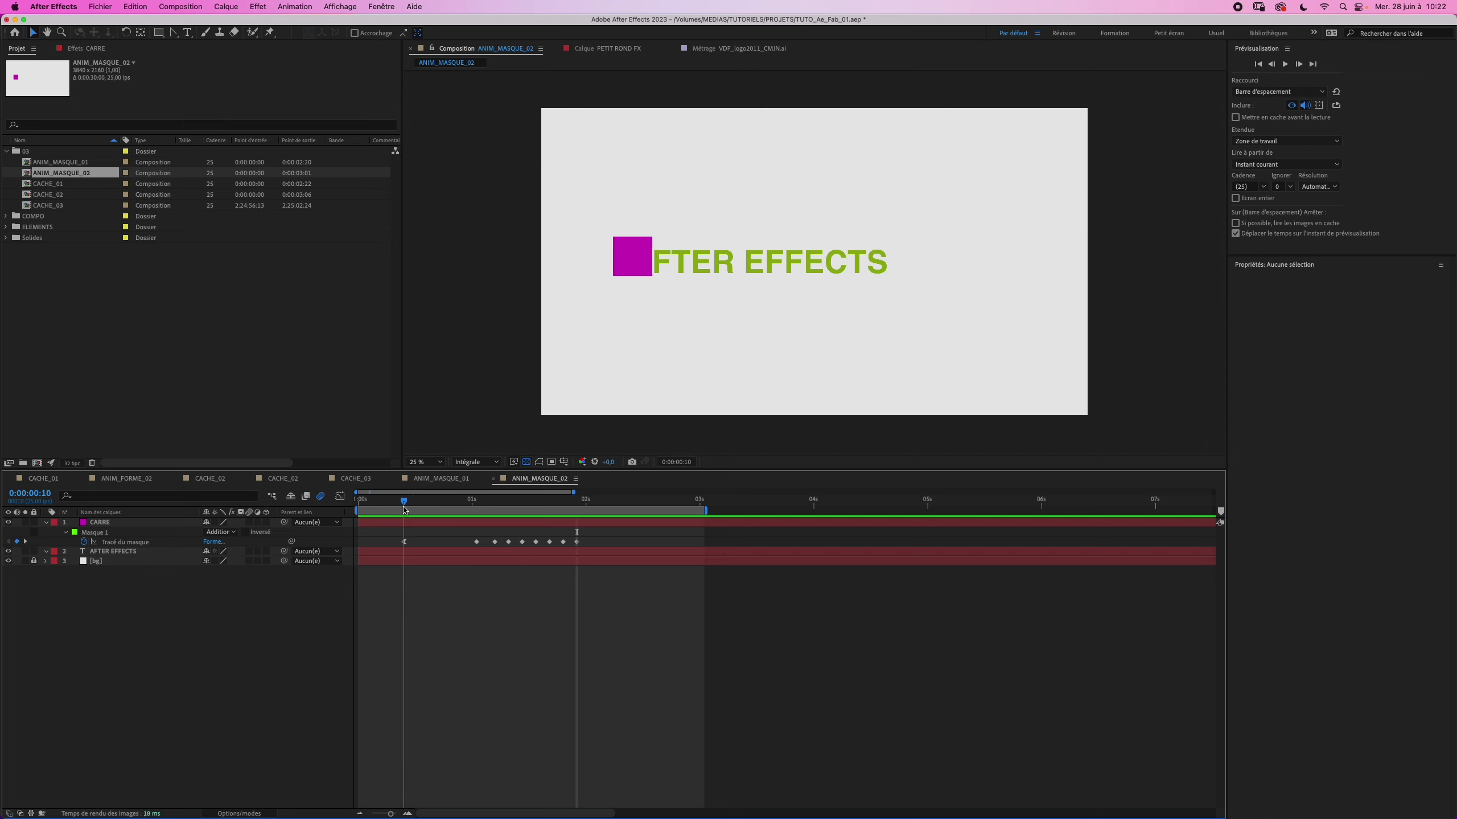
Draw a rectangular mask on the AFTER EFFECTS layer covering the whole text.
{"action": "left_click", "coordinate": [172, 552]}
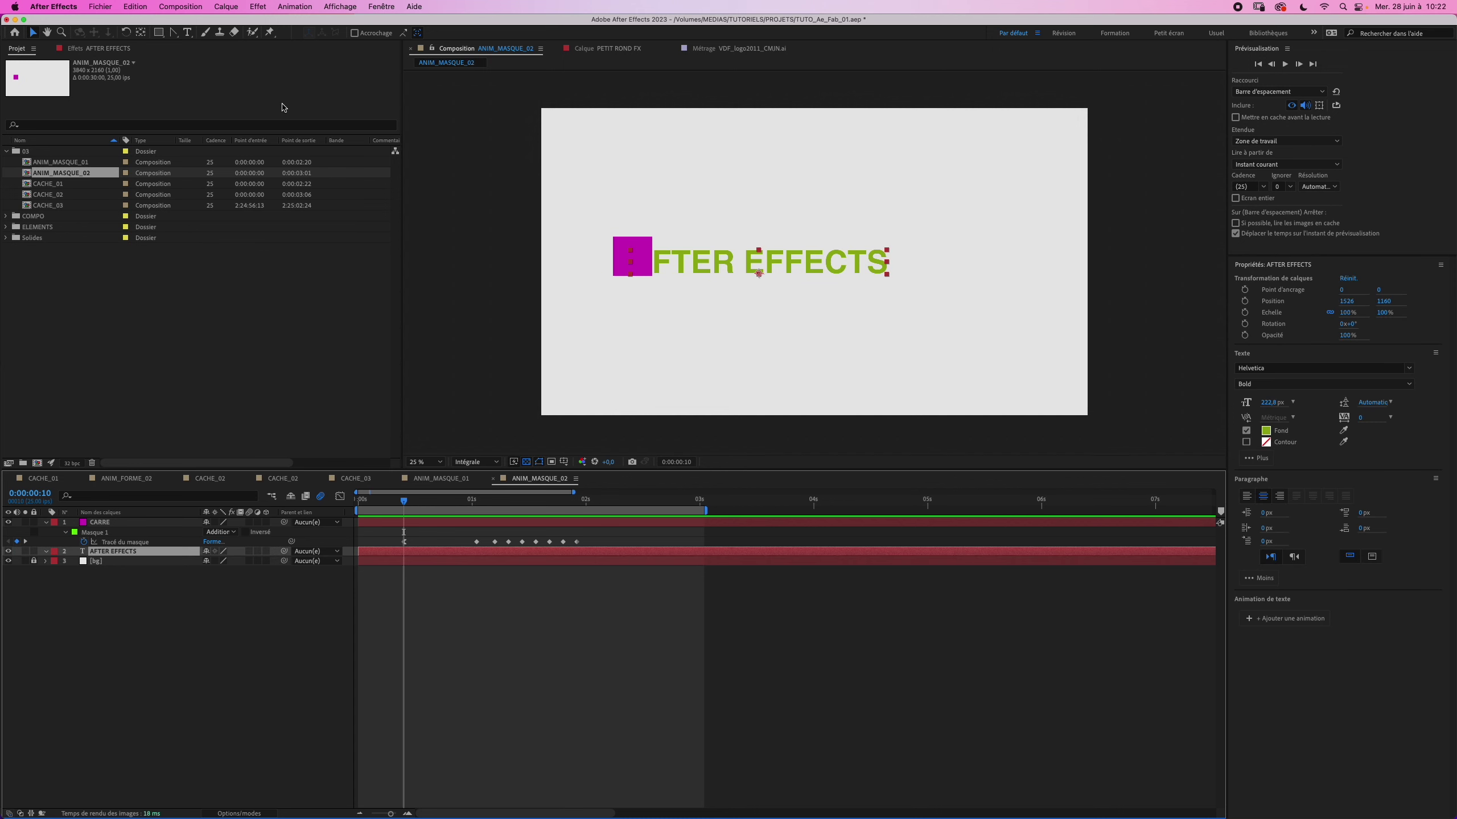
{"action": "left_click_drag", "start_coordinate": [166, 36], "coordinate": [190, 45]}
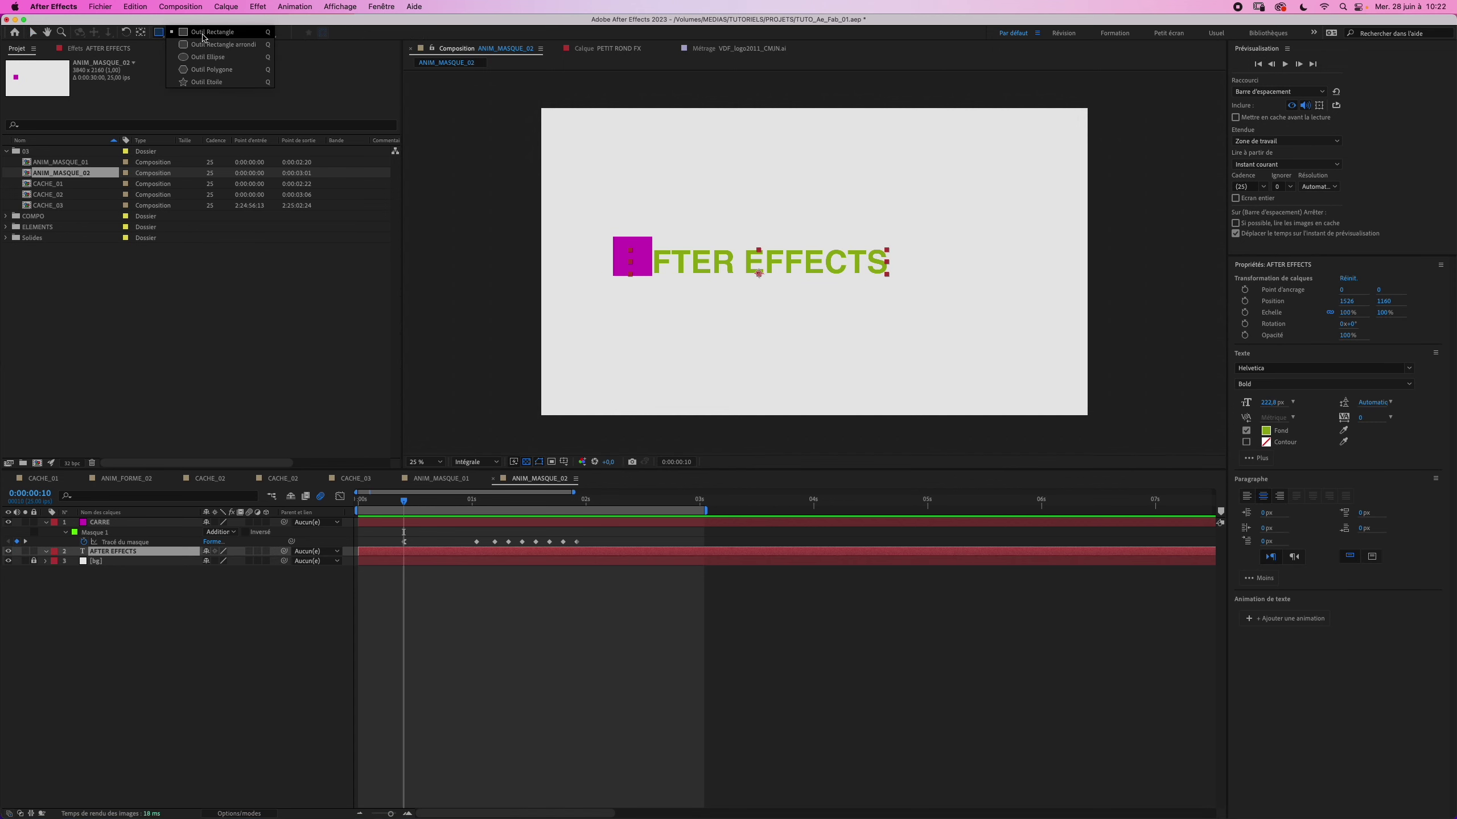
{"action": "left_click_drag", "start_coordinate": [806, 283], "coordinate": [901, 236]}
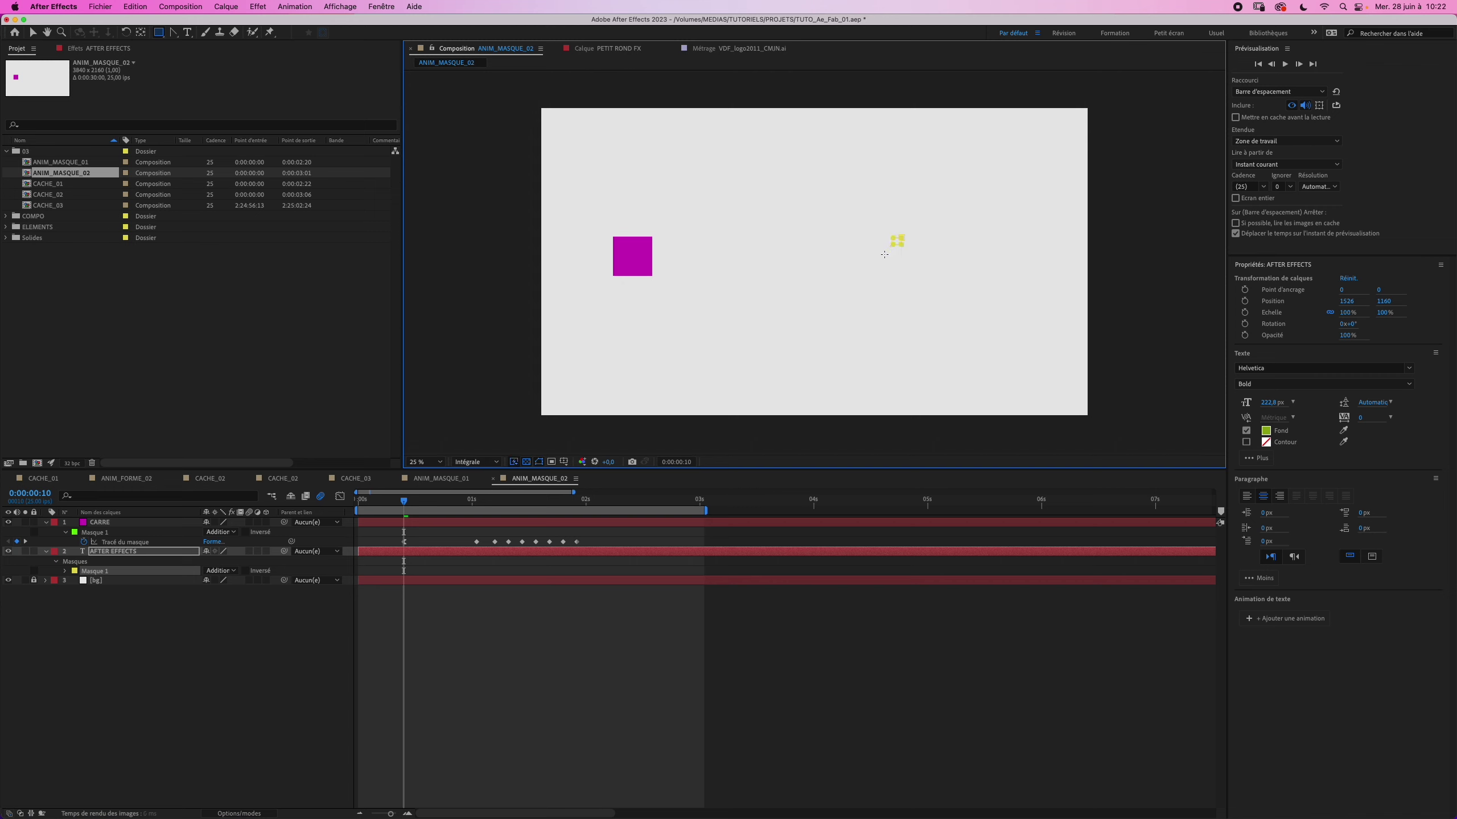
{"action": "left_click_drag", "start_coordinate": [792, 282], "coordinate": [621, 300]}
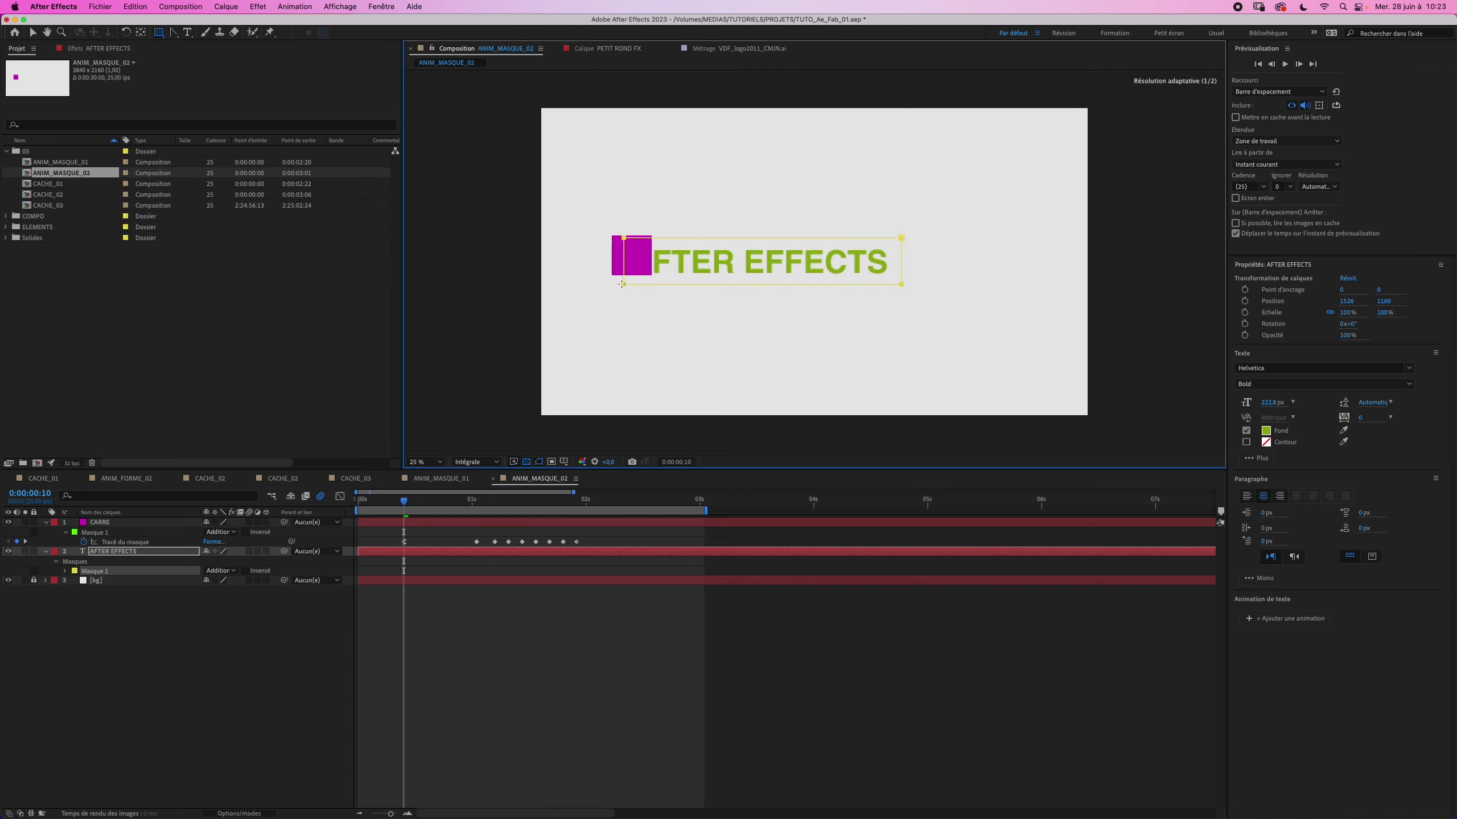
Set the text mask to Soustraction and start keyframing its path at 0:00:00:10.
{"action": "left_click", "coordinate": [221, 570]}
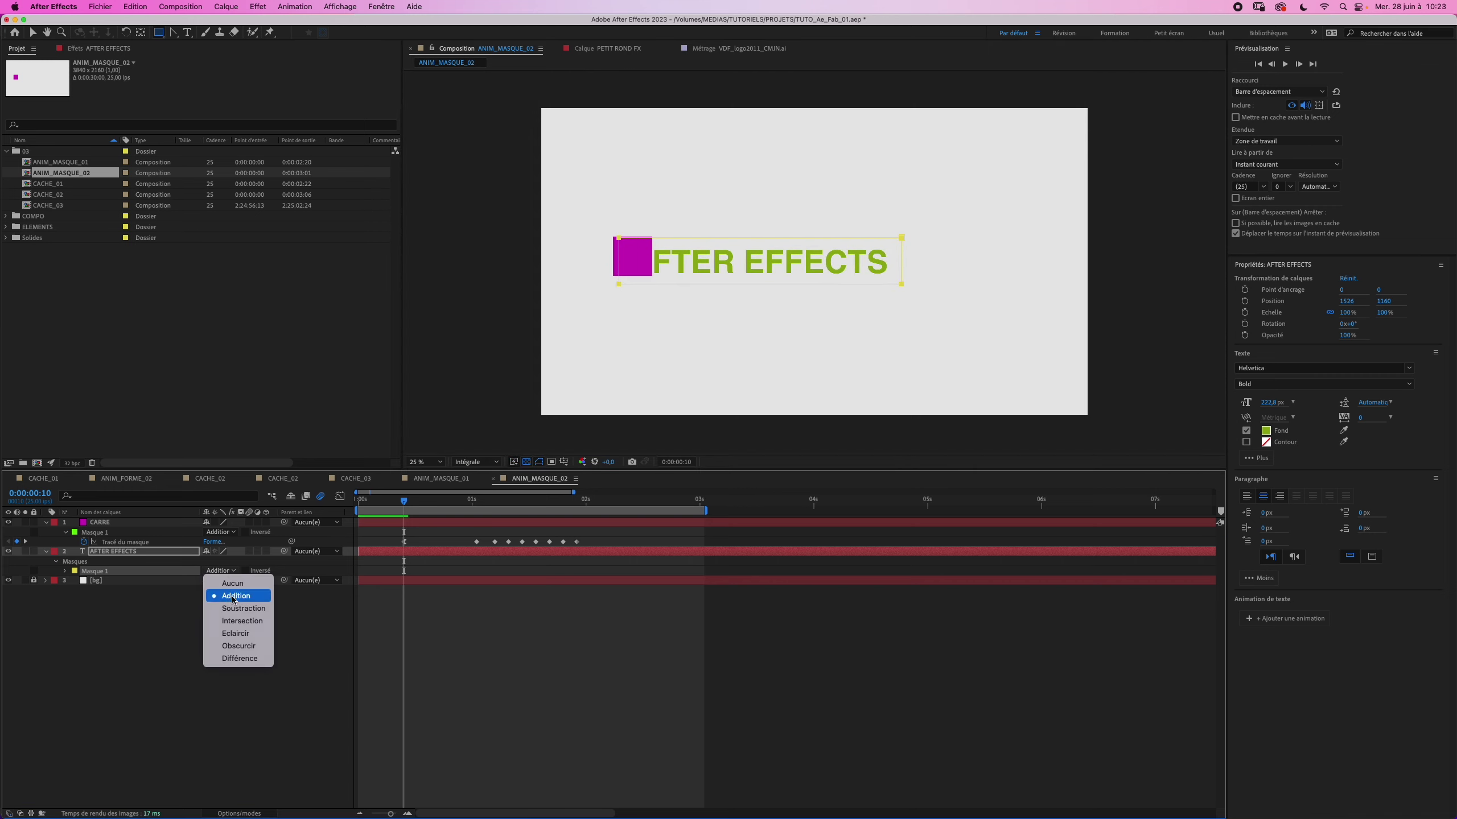
{"action": "left_click", "coordinate": [236, 609]}
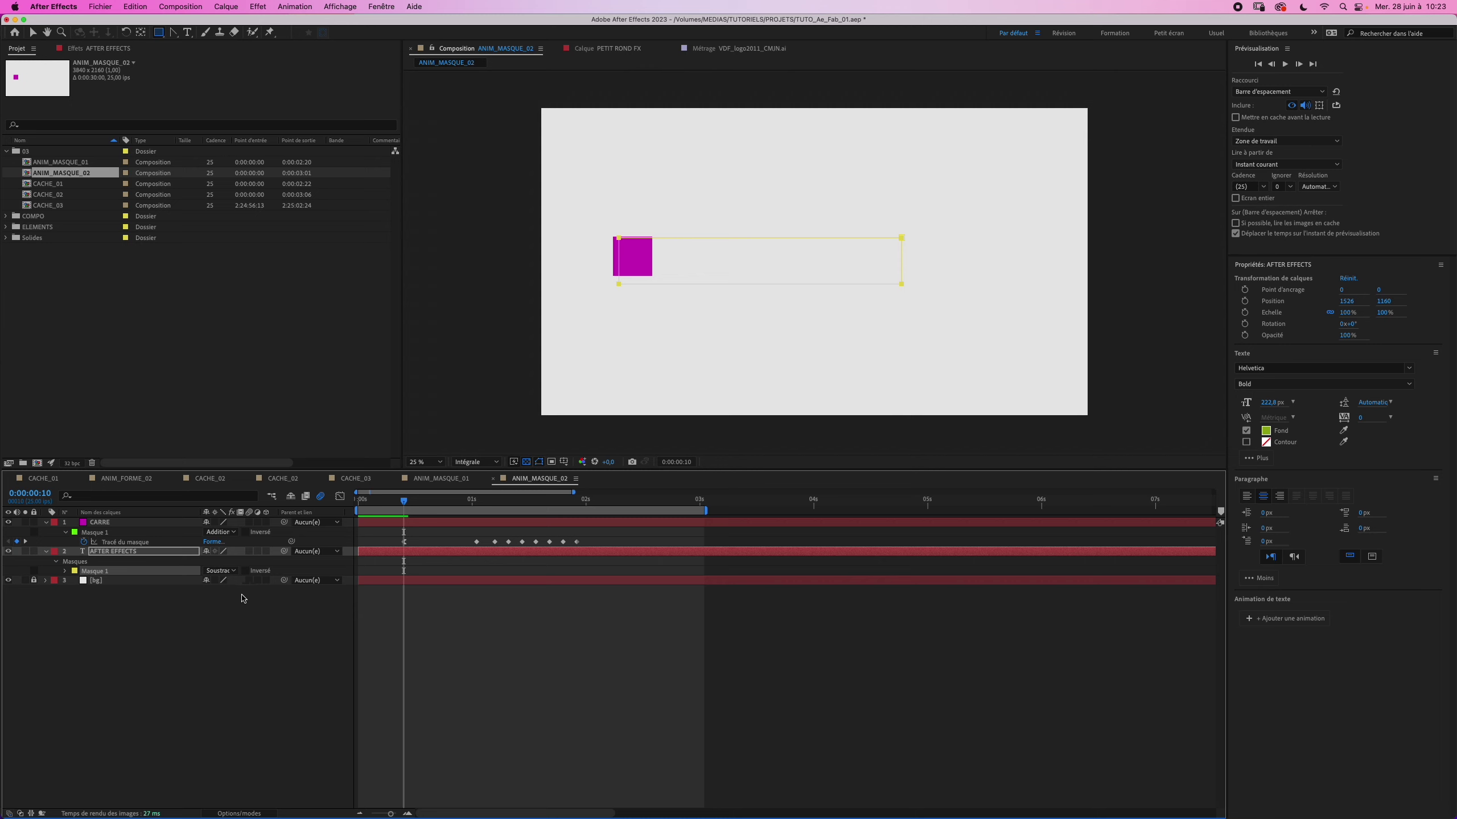
{"action": "key", "text": "m"}
{"action": "left_click", "coordinate": [83, 571]}
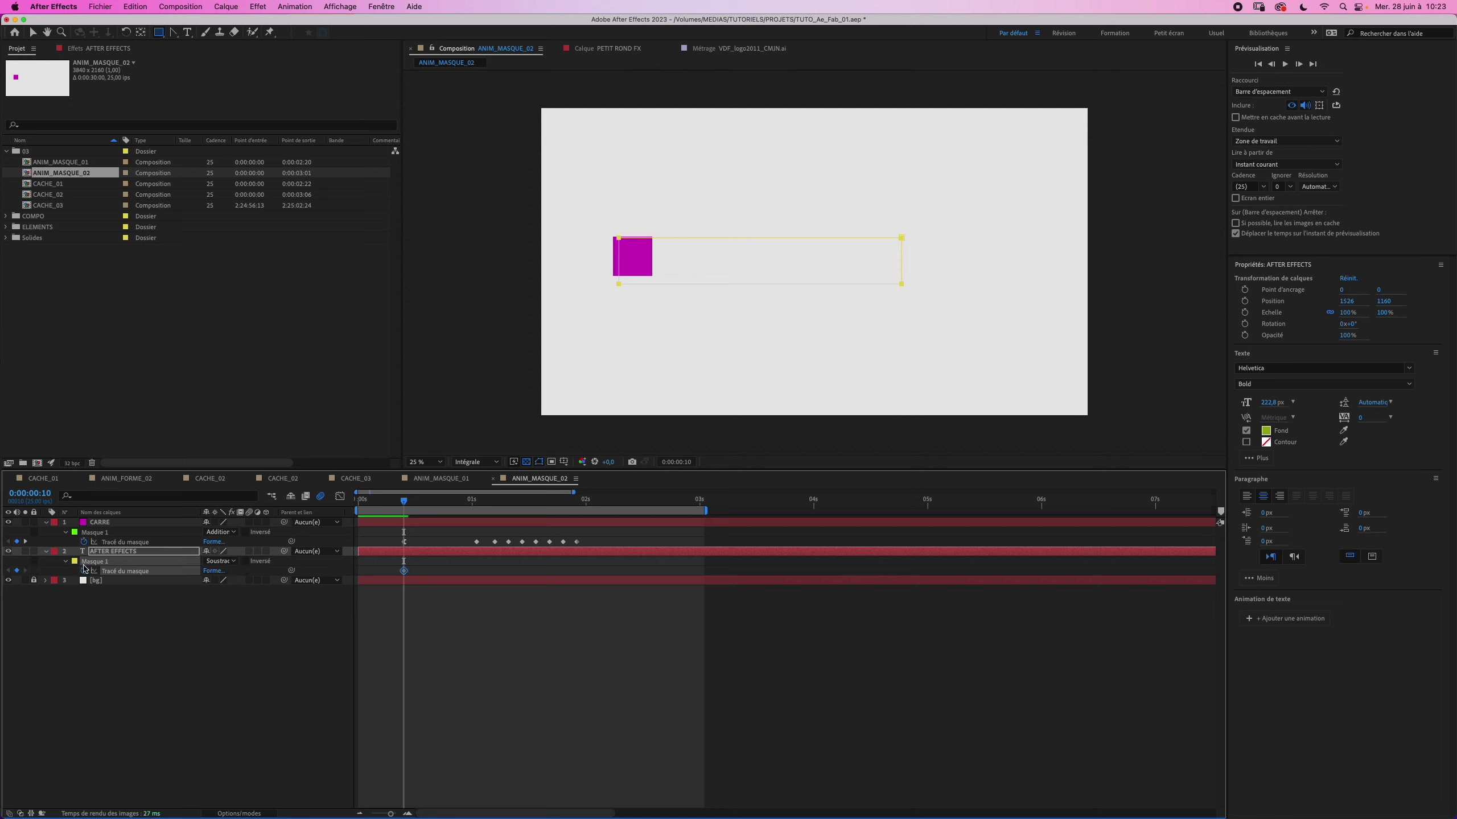
Drag the text mask's left edge to the square at 0:00:01:01 and adjust neighbouring frames.
{"action": "key", "text": "k"}
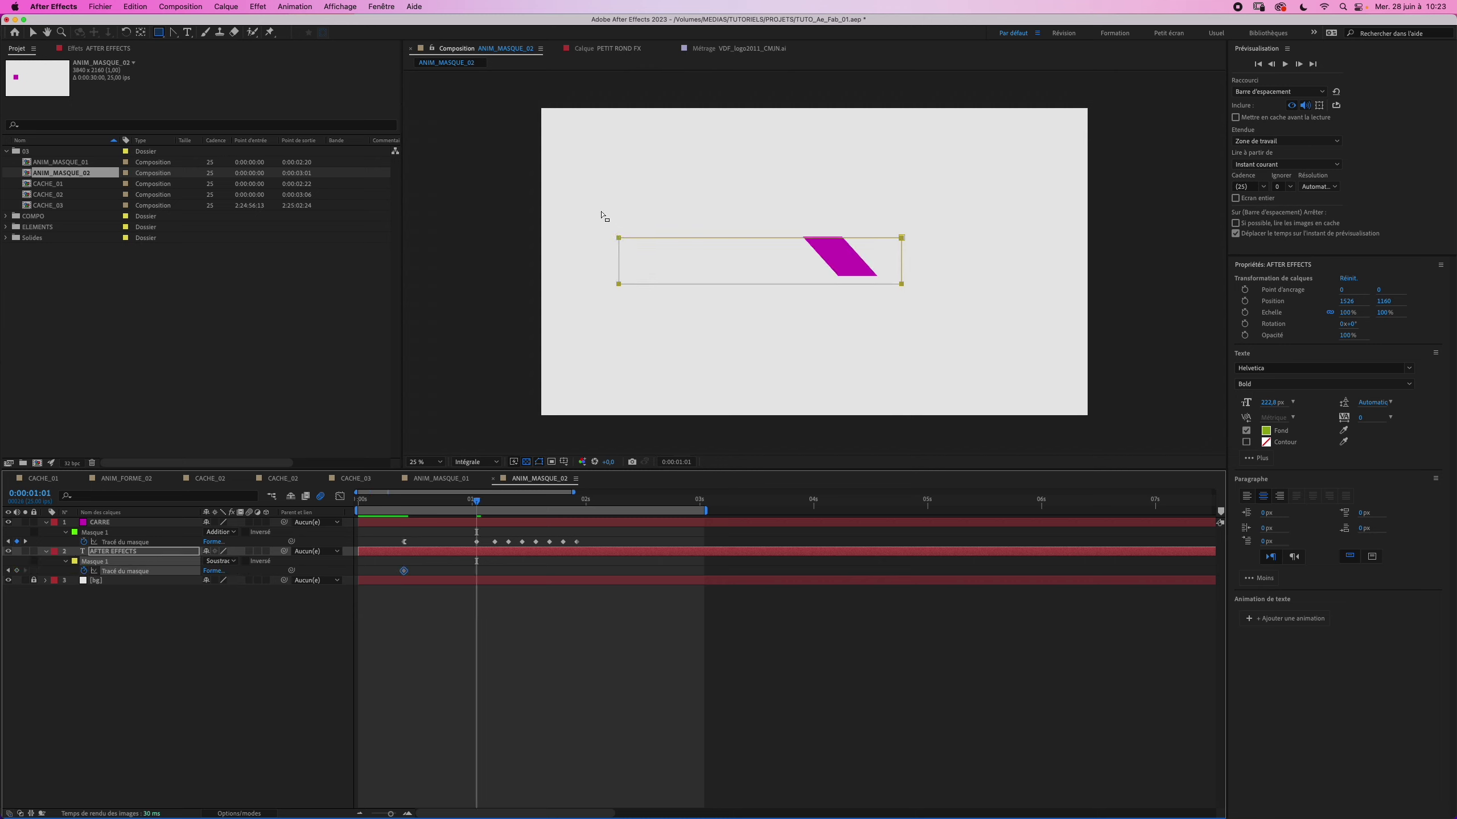
{"action": "key", "text": "v"}
{"action": "left_click", "coordinate": [637, 255]}
{"action": "left_click_drag", "start_coordinate": [619, 238], "coordinate": [890, 238]}
{"action": "key", "text": "Page_Down"}
{"action": "key", "text": "Page_Down"}
{"action": "key", "text": "Page_Down"}
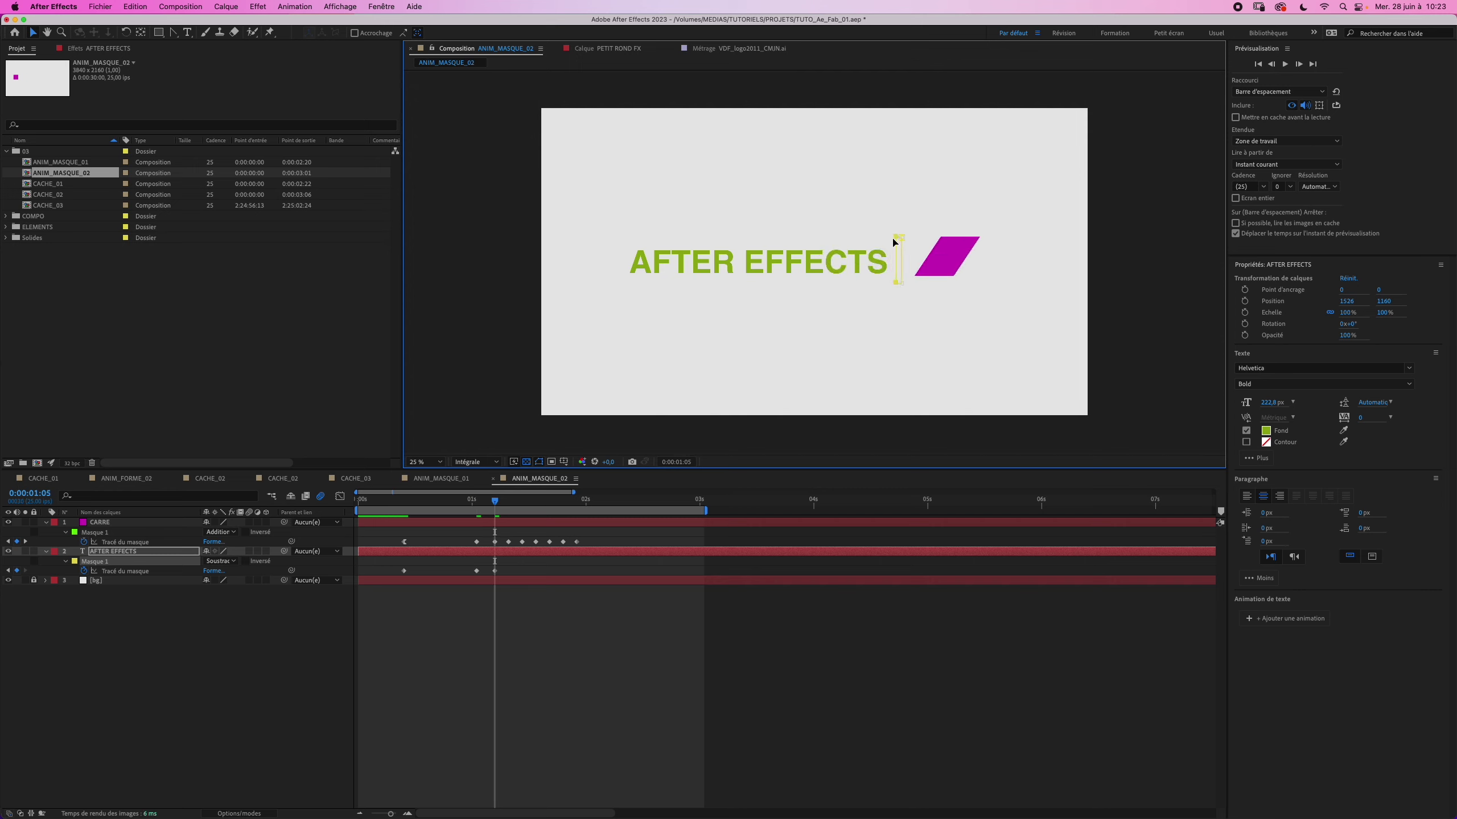
{"action": "key", "text": "Page_Up"}
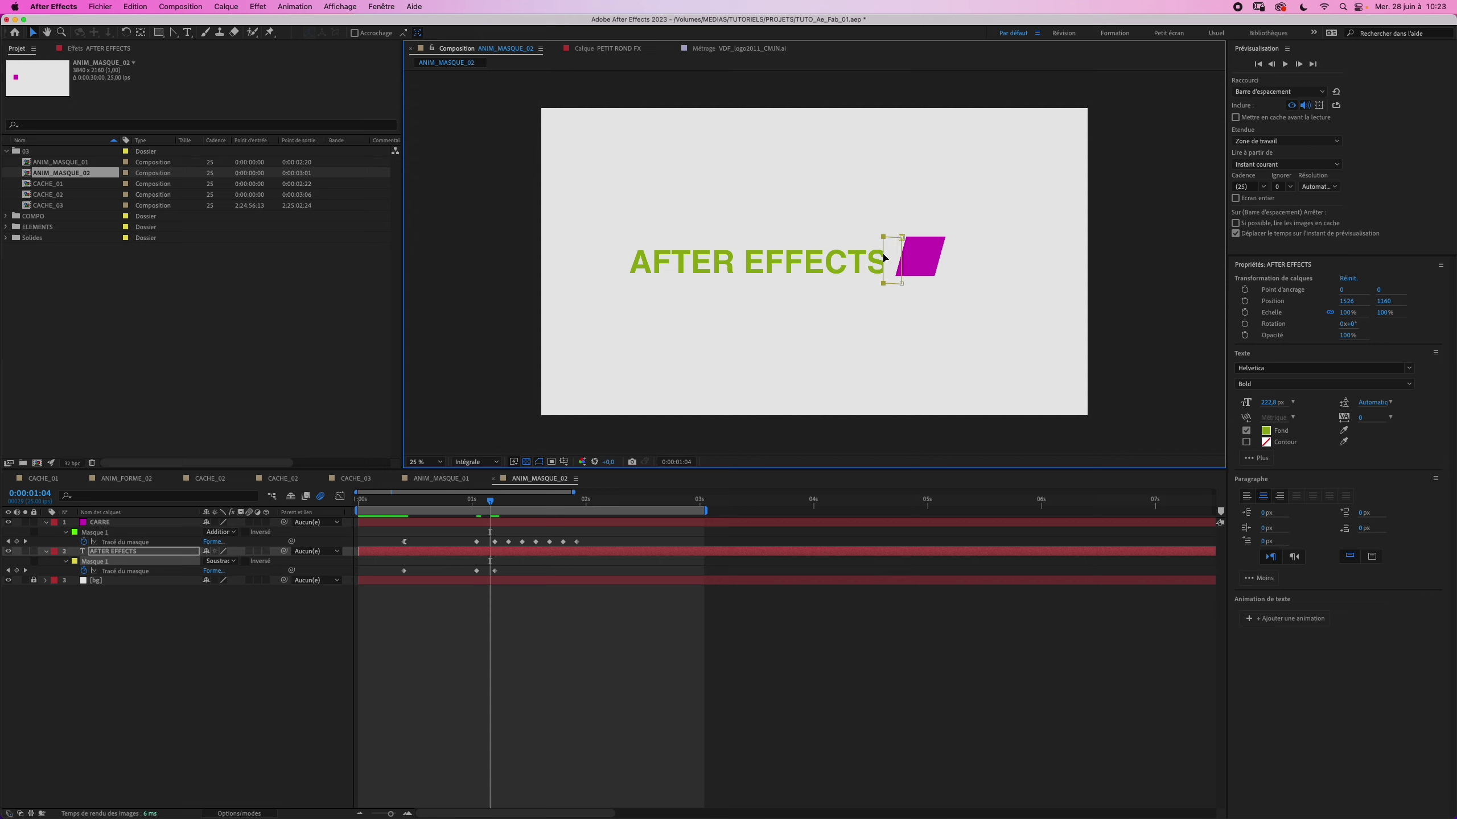
{"action": "left_click_drag", "start_coordinate": [886, 241], "coordinate": [897, 241]}
{"action": "key", "text": "Page_Up"}
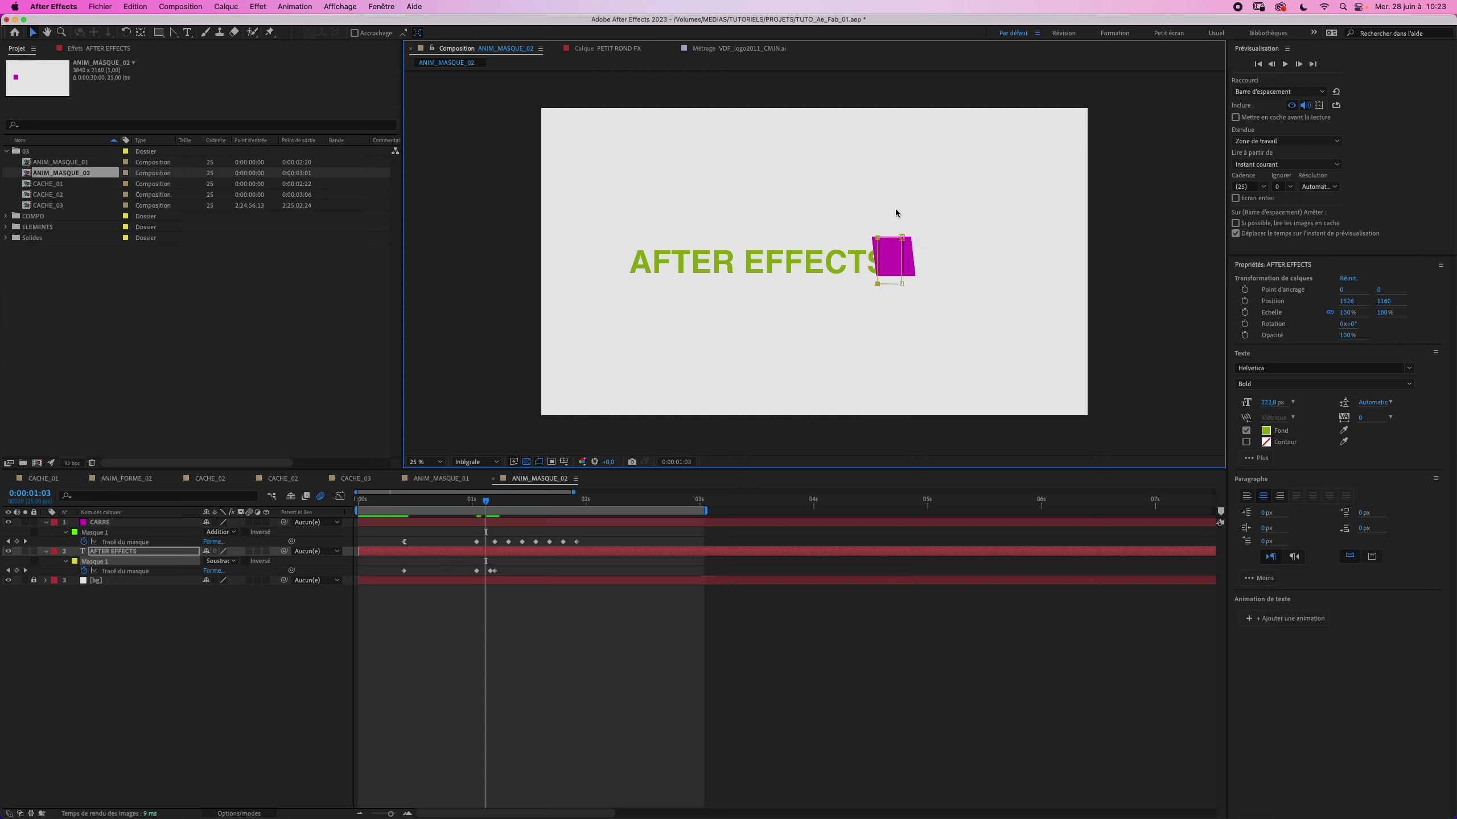
{"action": "key", "text": "Page_Up"}
{"action": "key", "text": "Page_Up"}
{"action": "key", "text": "Page_Up"}
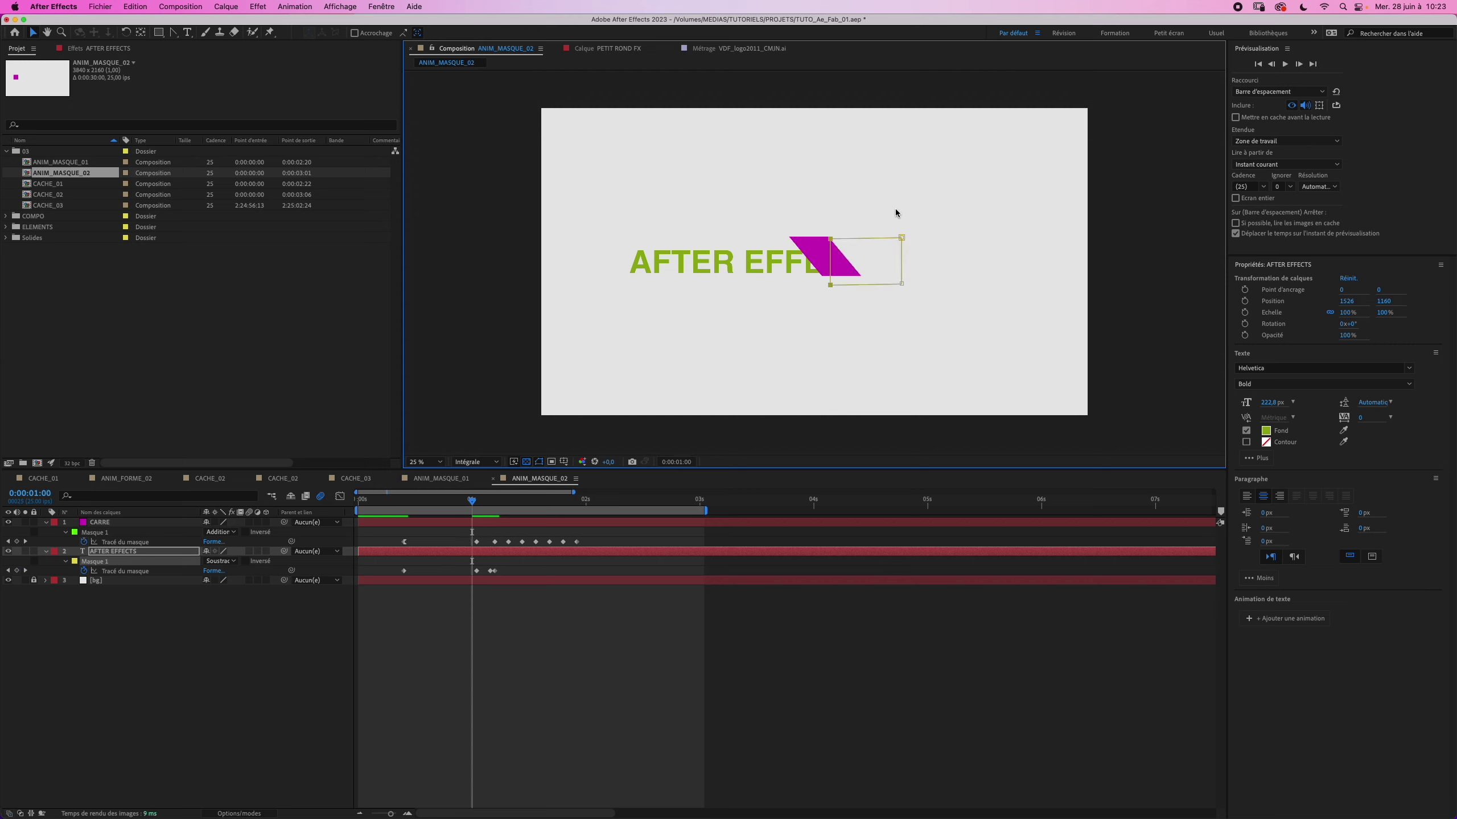
{"action": "key", "text": "Page_Up"}
{"action": "key", "text": "Page_Up"}
{"action": "key", "text": "Page_Up"}
{"action": "key", "text": "Page_Up"}
{"action": "key", "text": "Page_Up"}
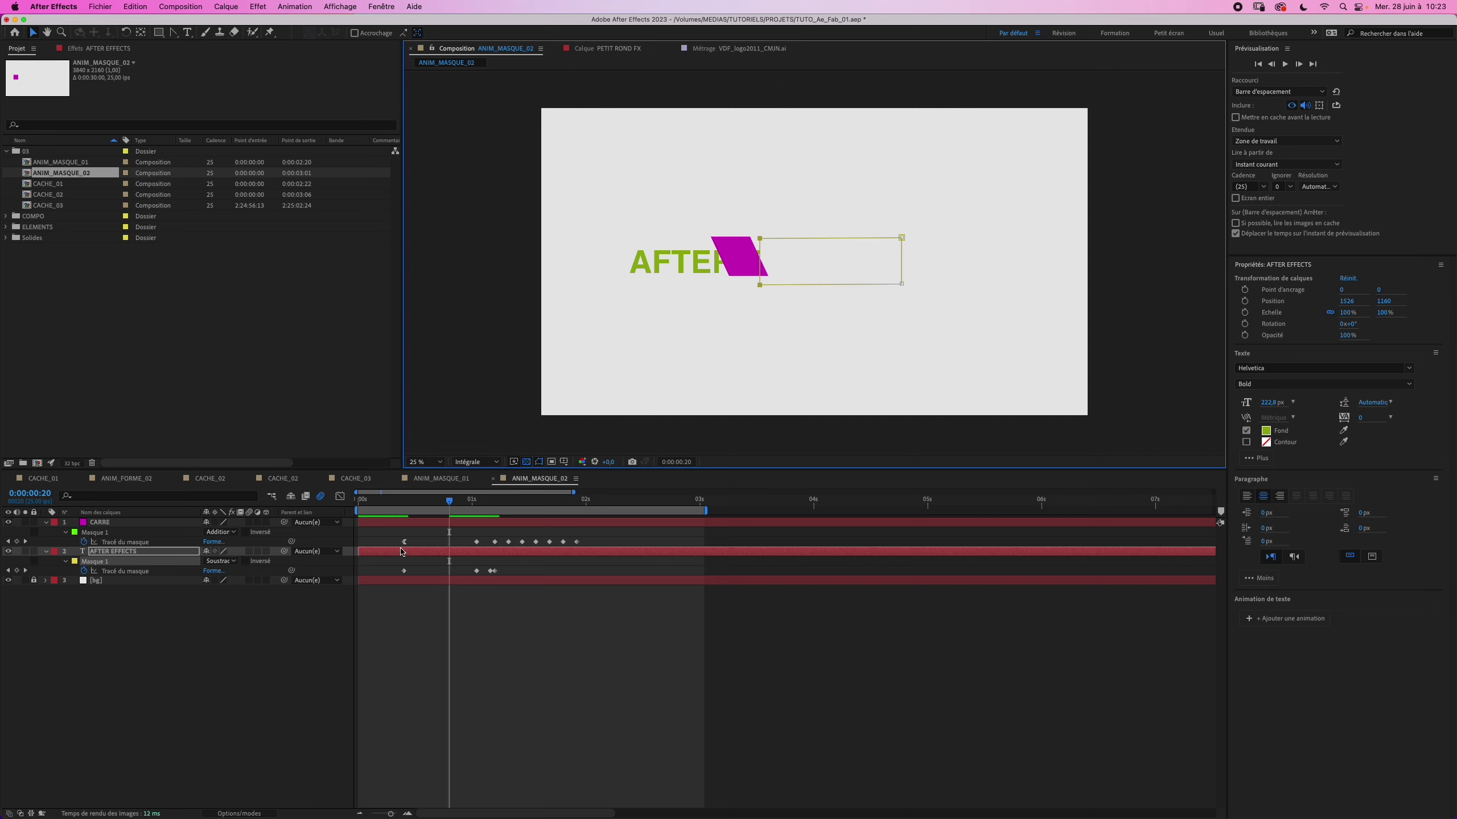
{"action": "left_click", "coordinate": [403, 570]}
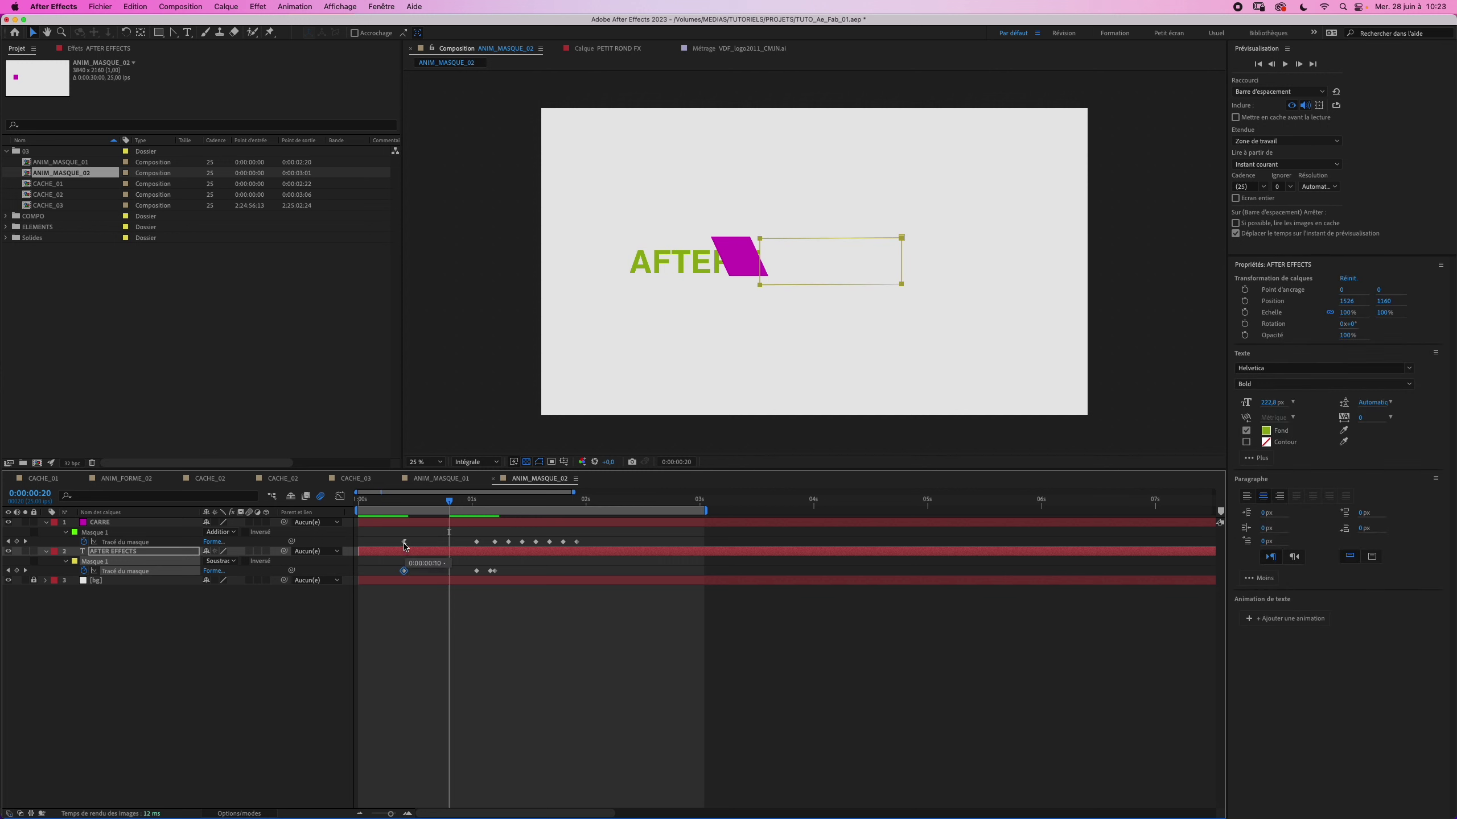
Apply Easy Ease Out to the text mask's first keyframe, then scrub and play a preview.
{"action": "right_click", "coordinate": [404, 573]}
{"action": "mouse_move", "coordinate": [516, 753]}
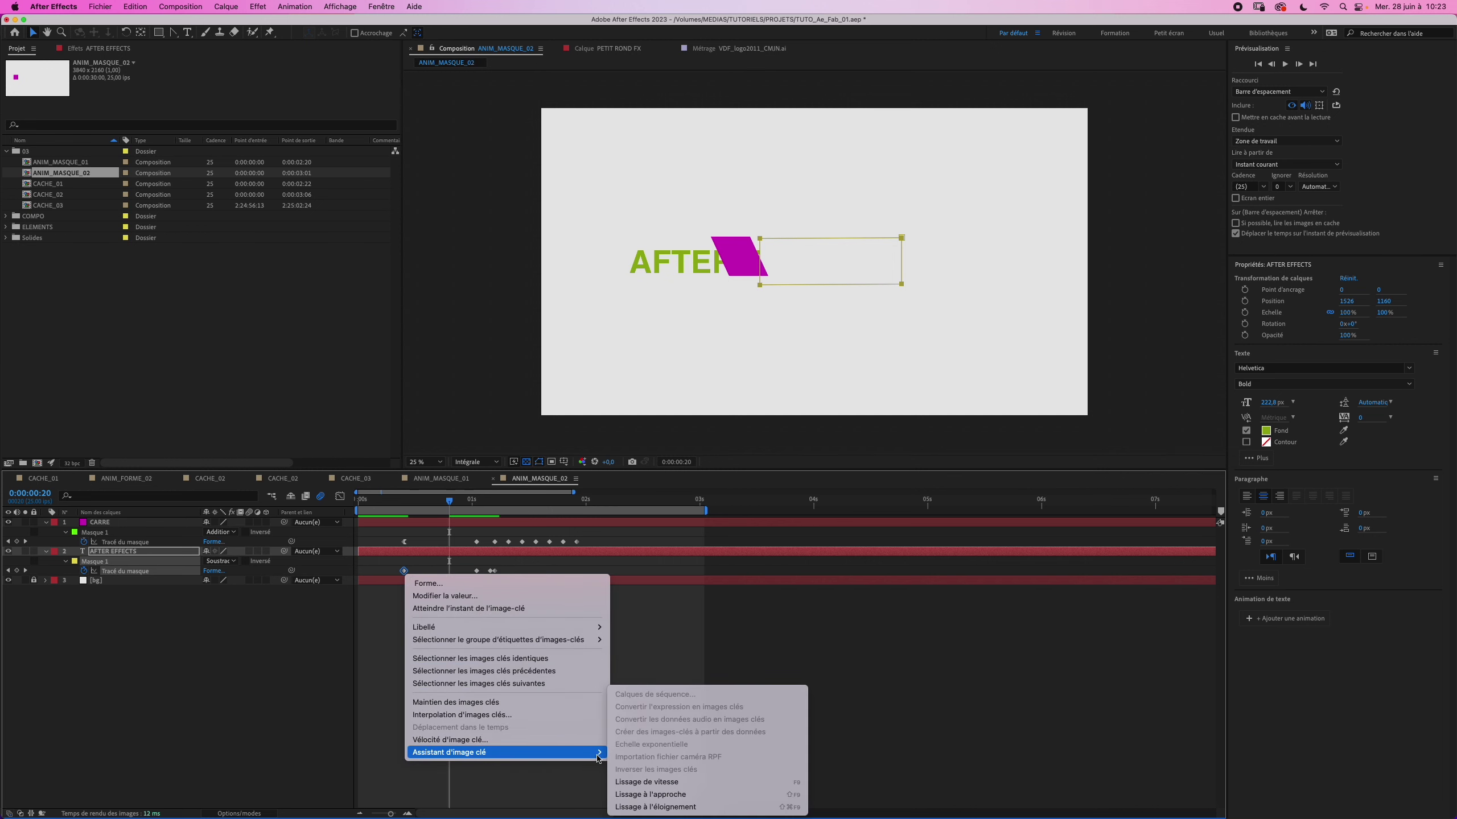
{"action": "left_click", "coordinate": [654, 807]}
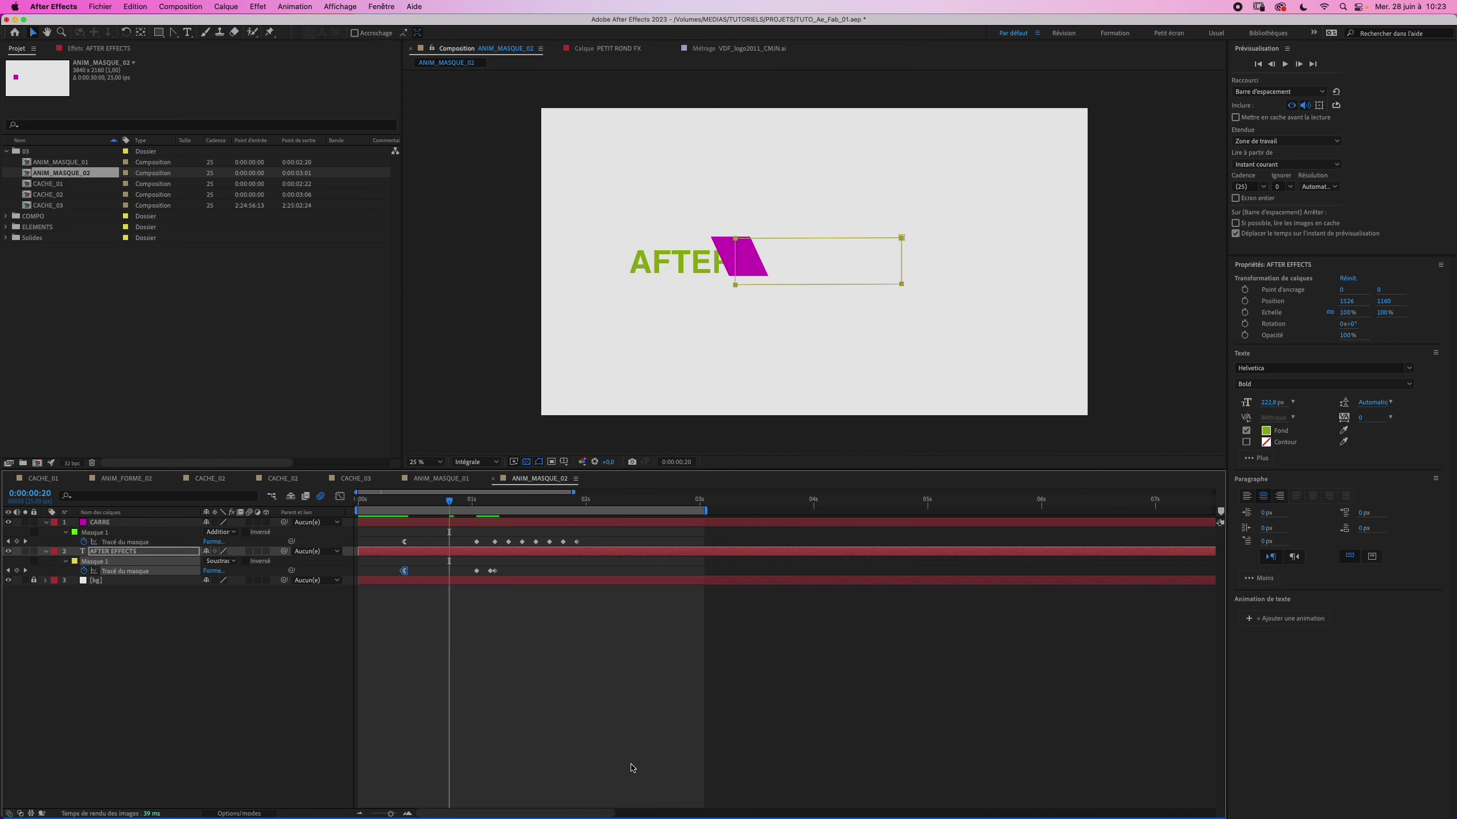
{"action": "mouse_move", "coordinate": [450, 501]}
{"action": "left_mouse_down"}
{"action": "mouse_move", "coordinate": [431, 501]}
{"action": "mouse_move", "coordinate": [500, 483]}
{"action": "left_mouse_up"}
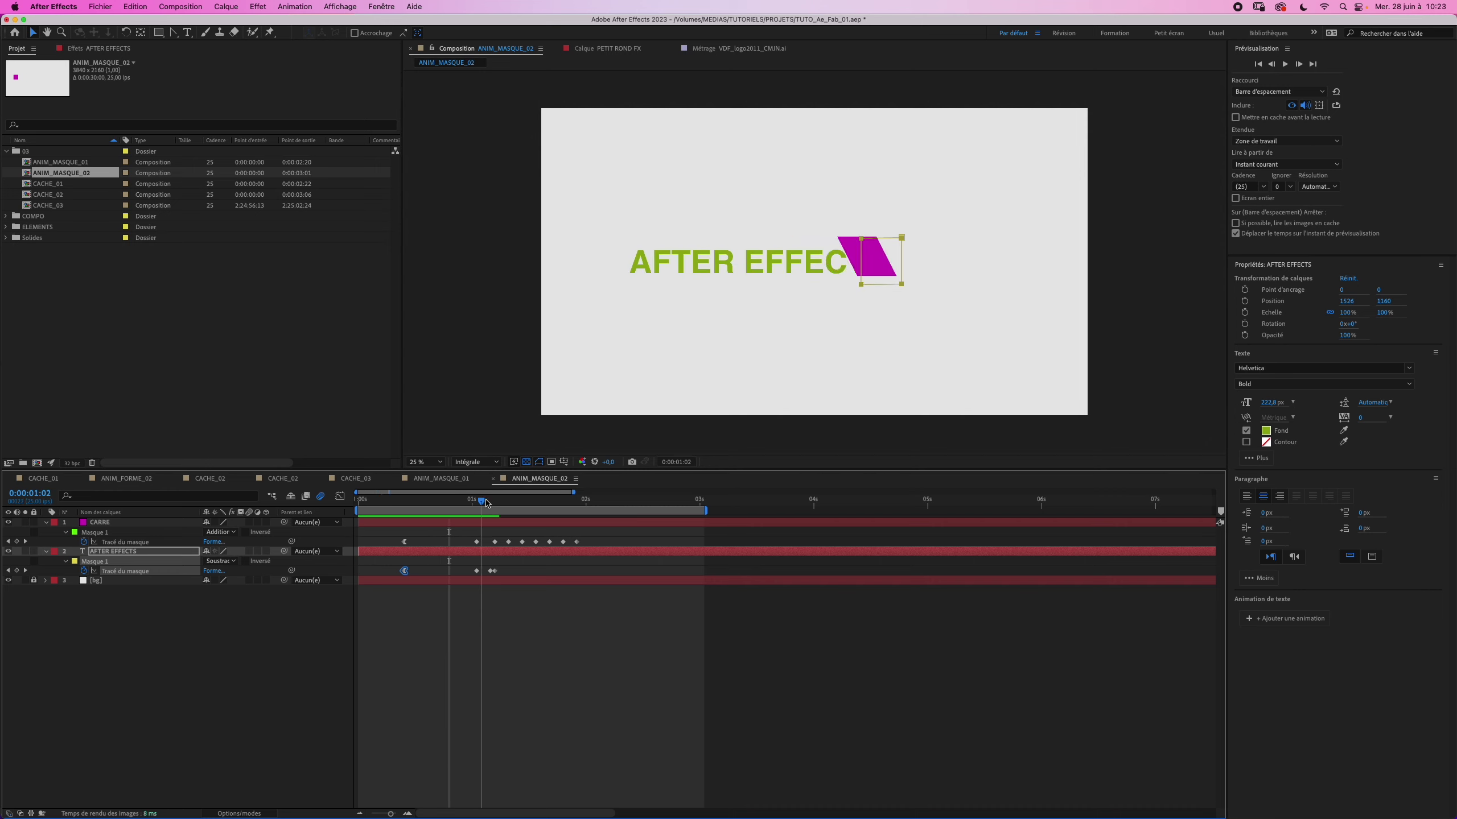
{"action": "key", "text": "space"}
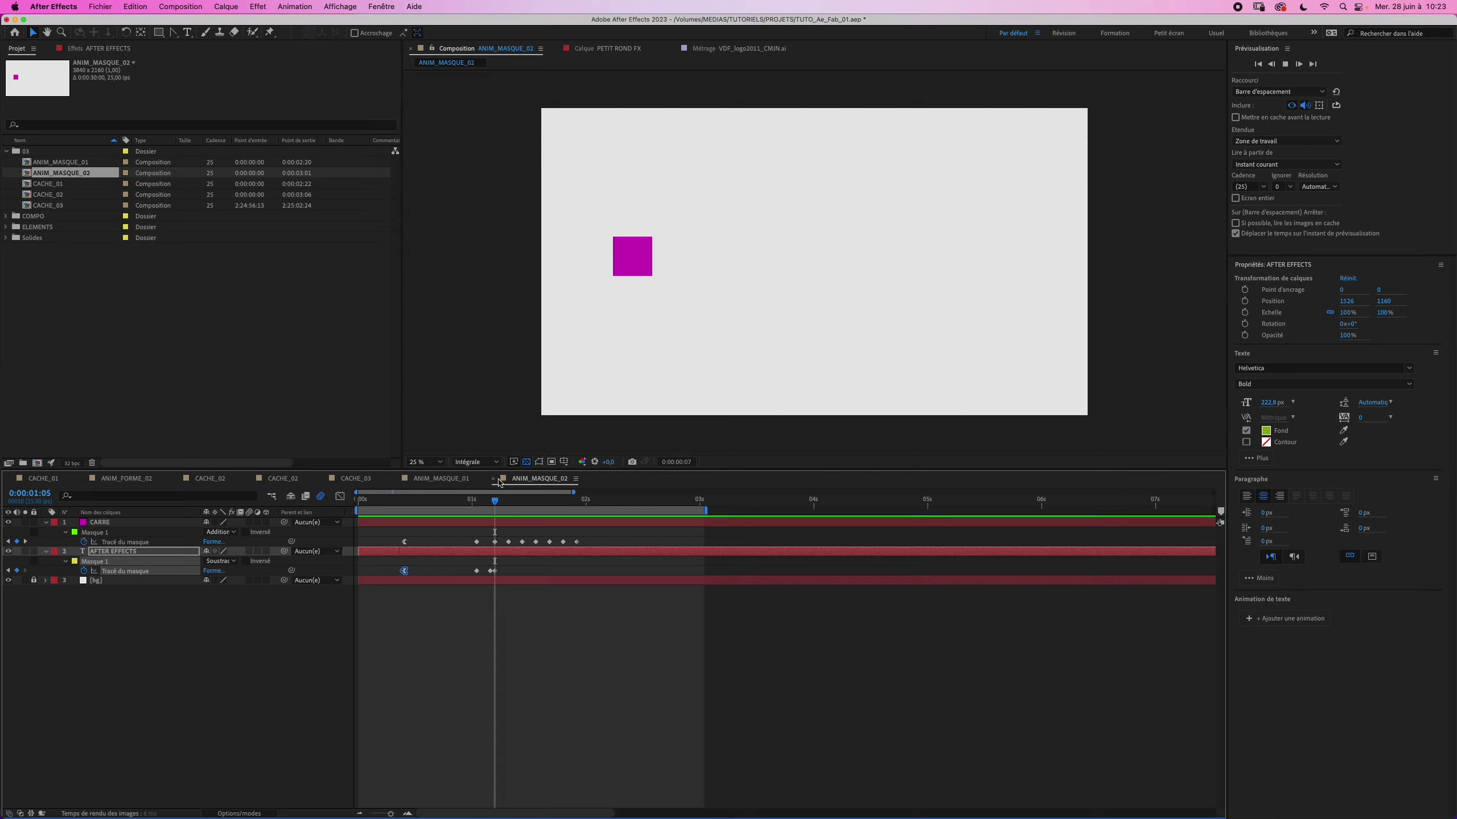